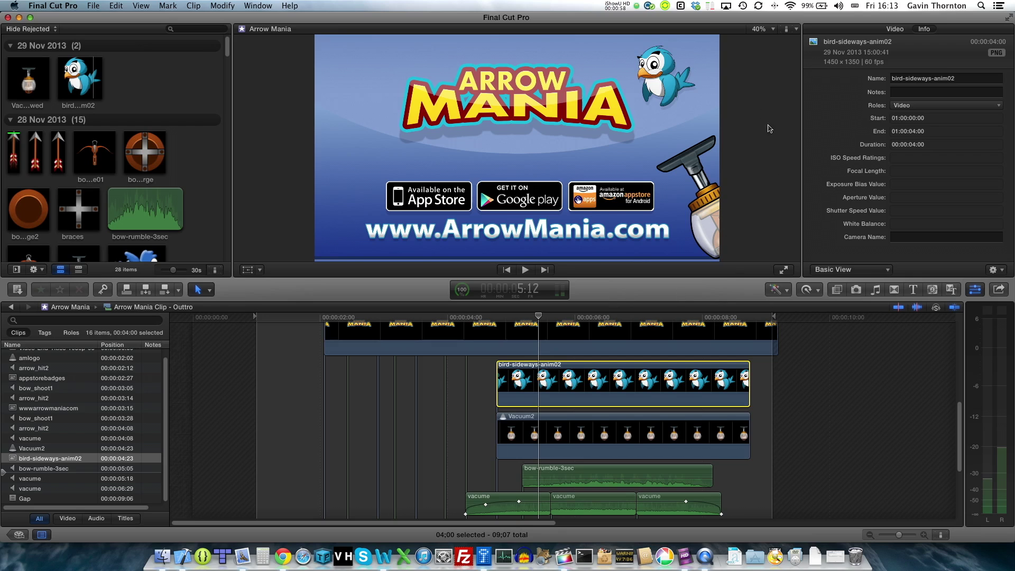
- Preview the bird clip and play the end title from 4:14 to check it
left_click(84, 76)
left_click(84, 76)
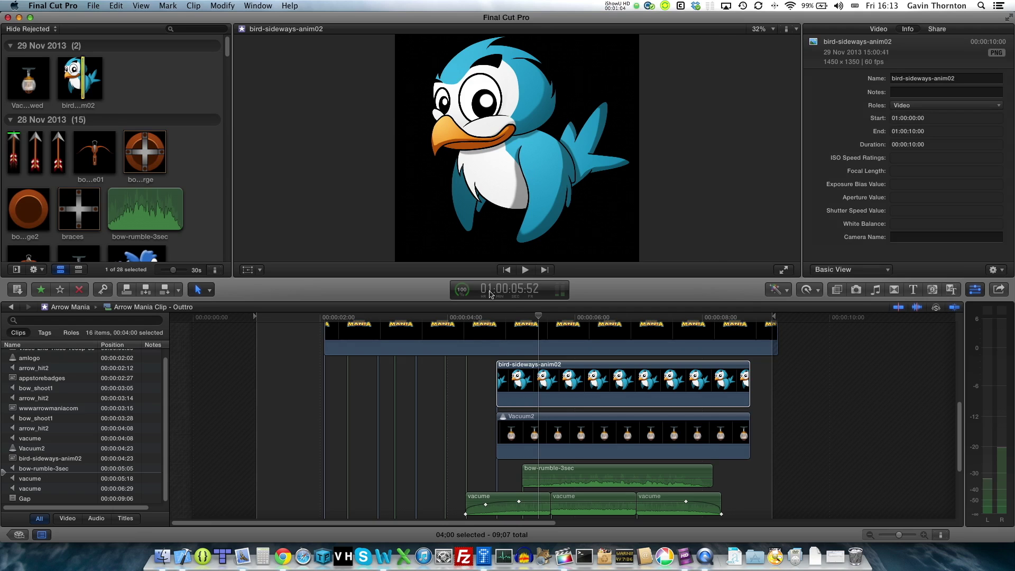
left_click(540, 317)
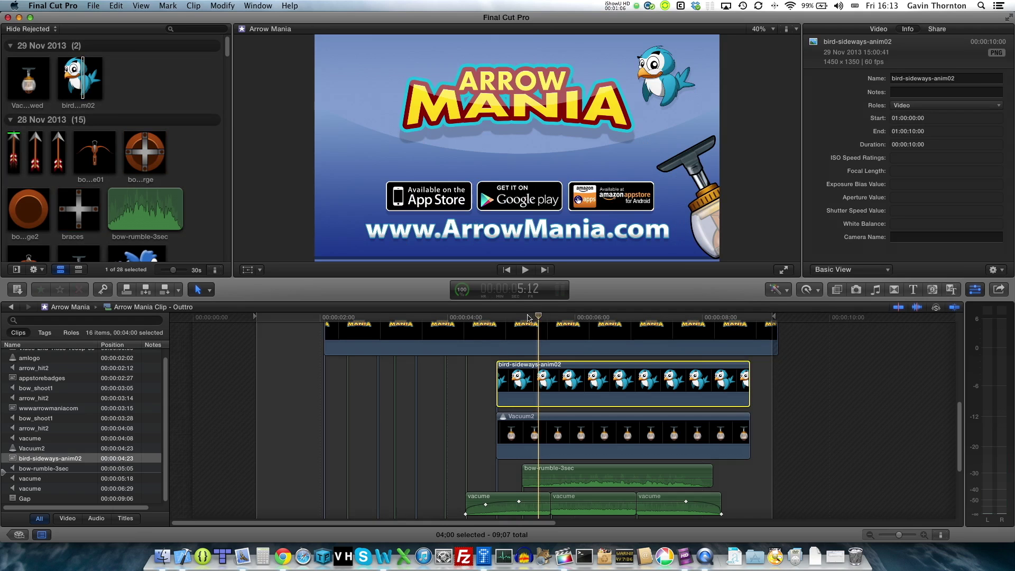
left_click(507, 317)
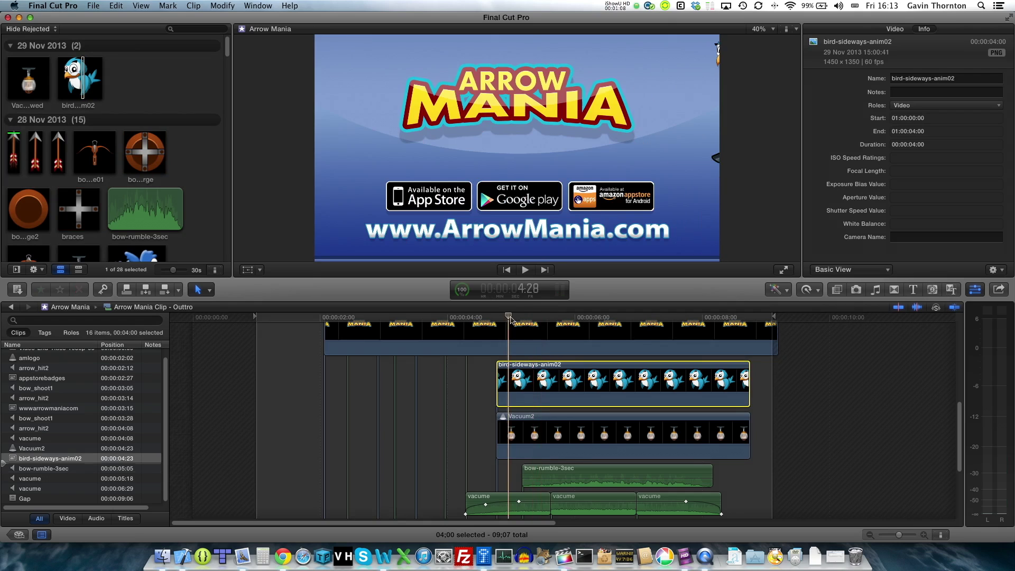
left_click_drag(505, 317, 478, 317)
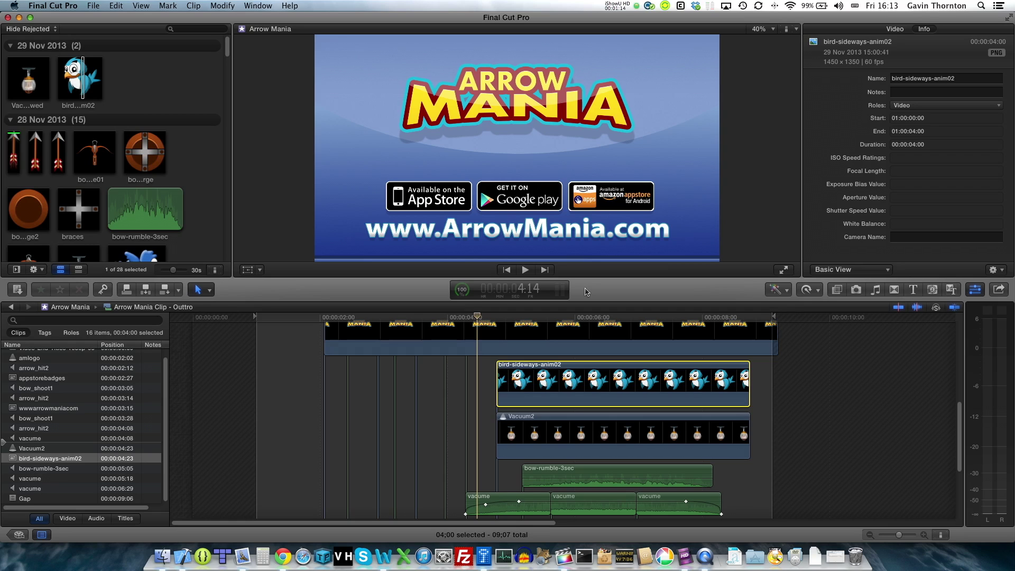
key("space")
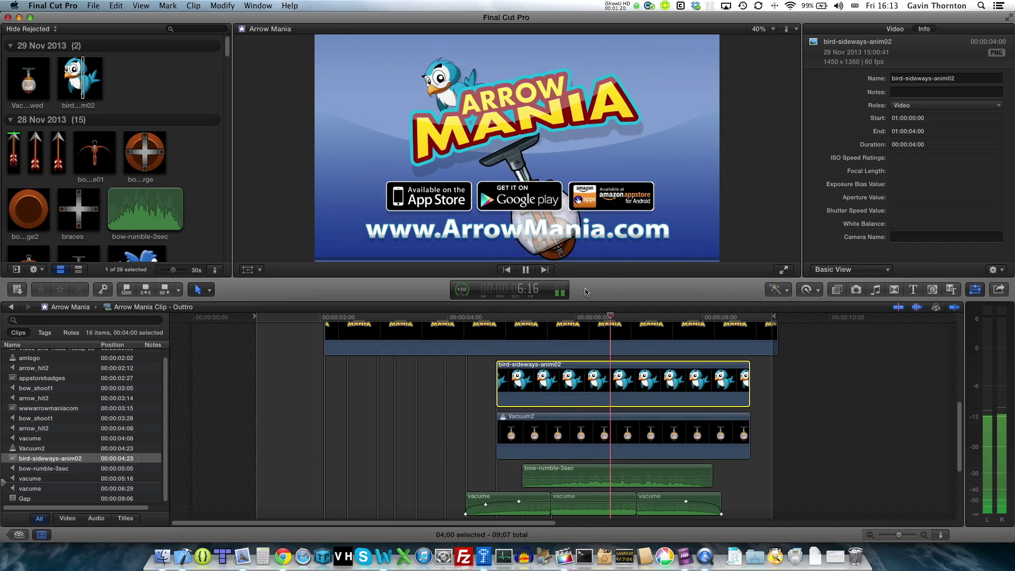
key("space")
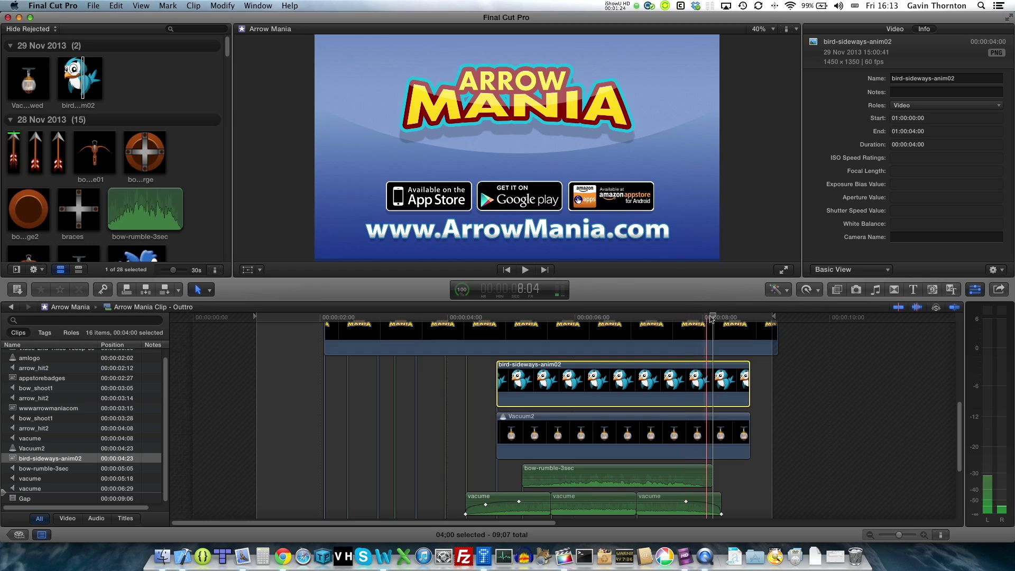
left_click_drag(701, 318, 500, 319)
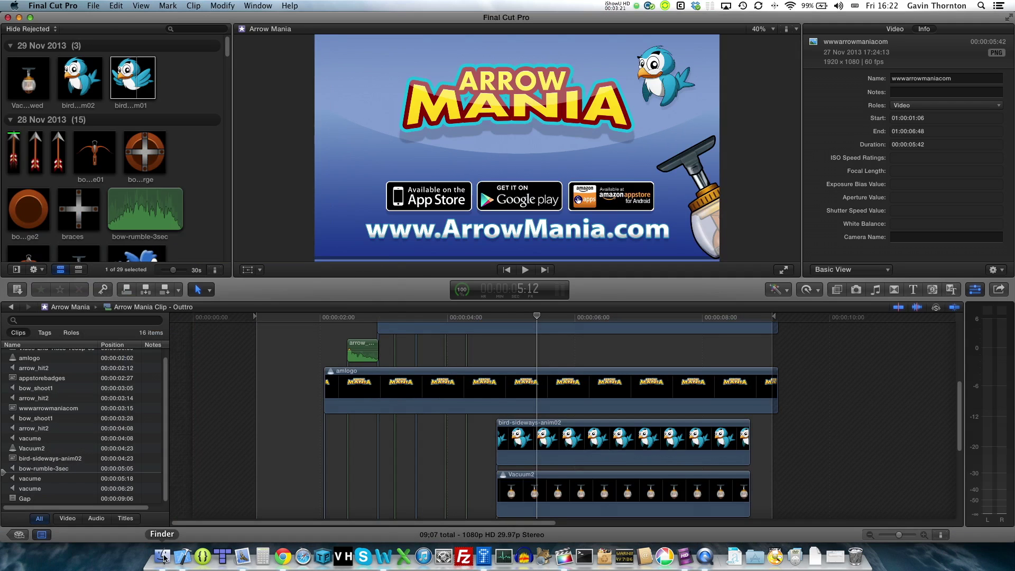
- Drag bird-sideways-anim01 and anim02 PNGs from Finder onto the timeline above the old bird clip
key("super+Tab")
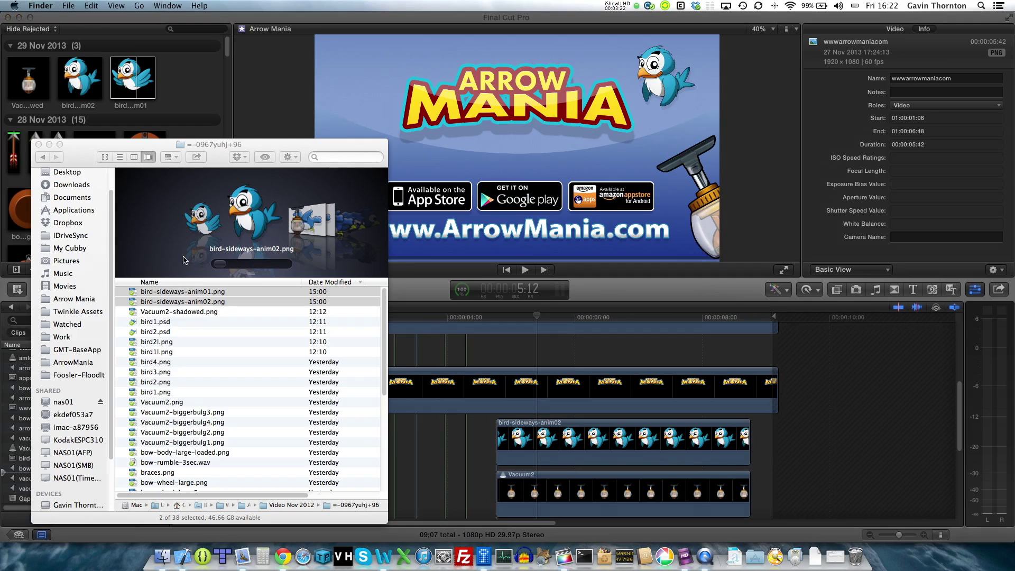
left_click(185, 294)
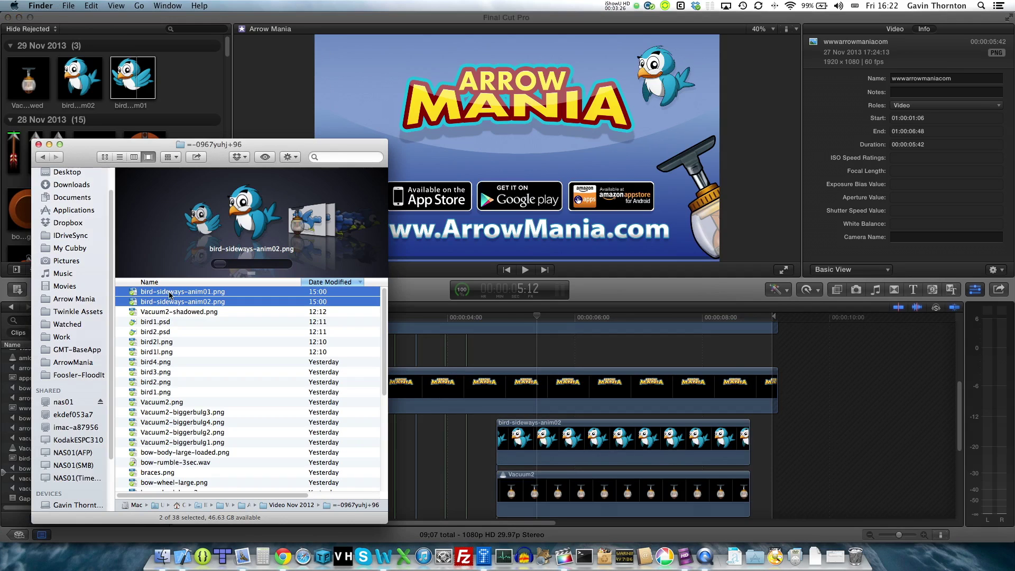
left_click_drag(170, 294, 492, 350)
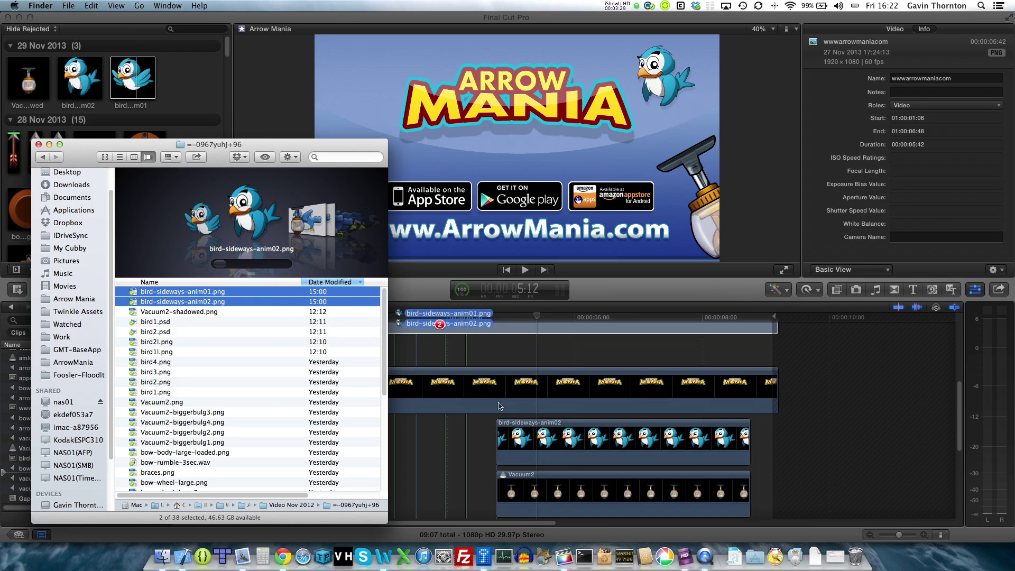
mouse_move(498, 405)
left_mouse_down()
mouse_move(499, 418)
mouse_move(500, 394)
left_mouse_up()
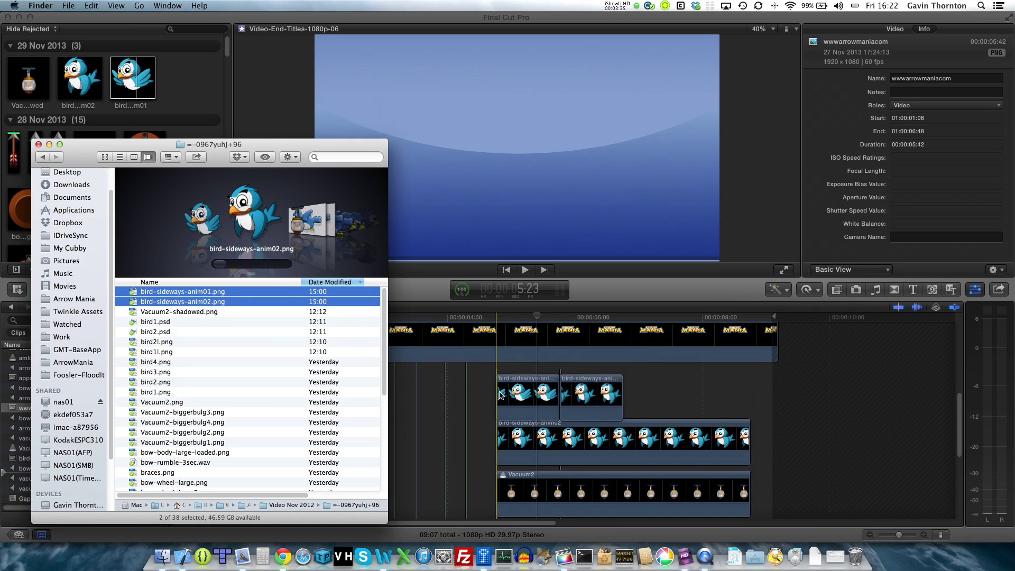
left_click(584, 290)
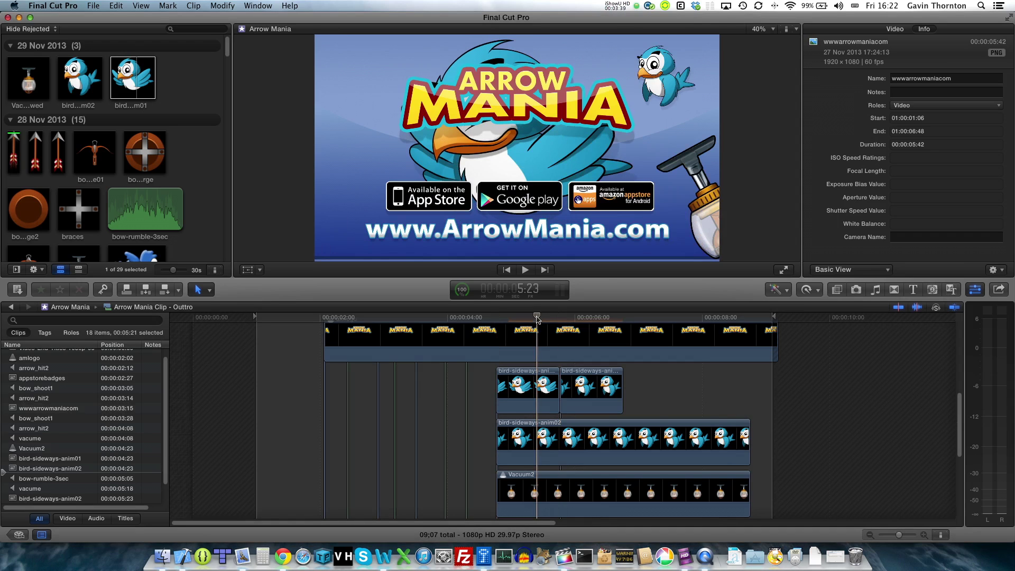
- Select both bird-sideways-anim01 and anim02 clips and set each to a six-frame duration
mouse_move(538, 320)
left_mouse_down()
mouse_move(576, 324)
mouse_move(512, 321)
mouse_move(625, 321)
mouse_move(532, 335)
left_mouse_up()
left_click(521, 377)
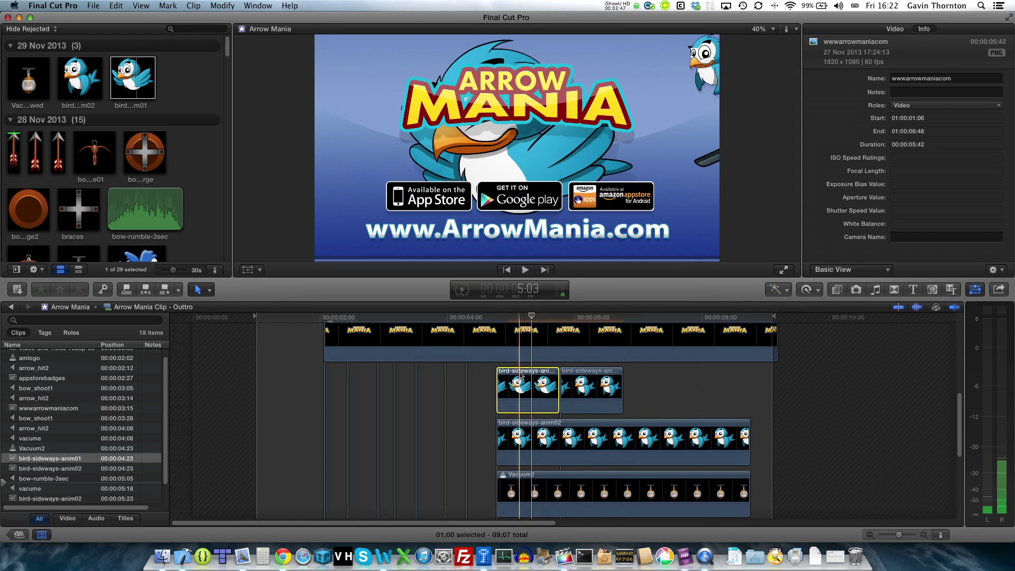
left_click(597, 376, "super")
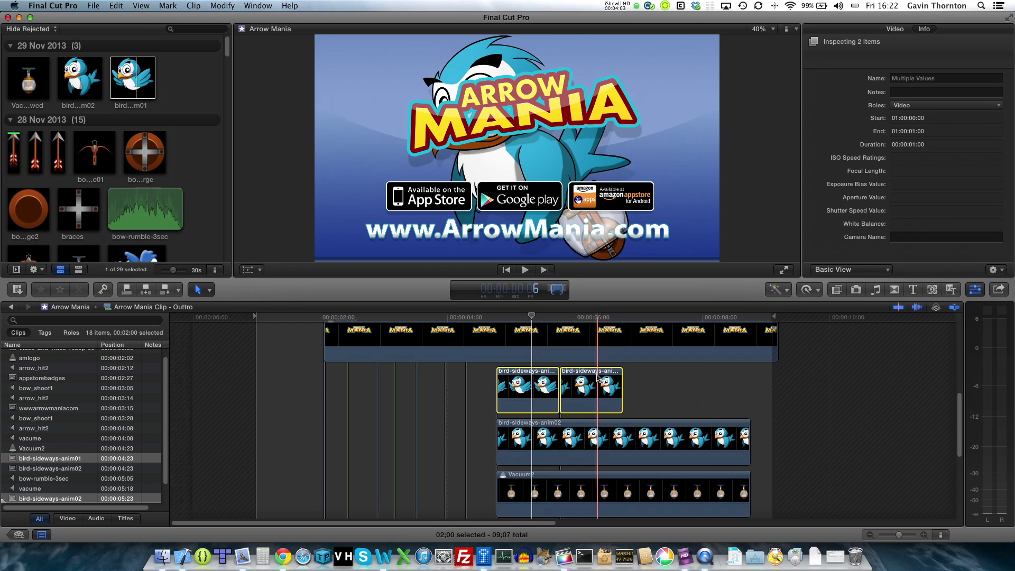
key("Return")
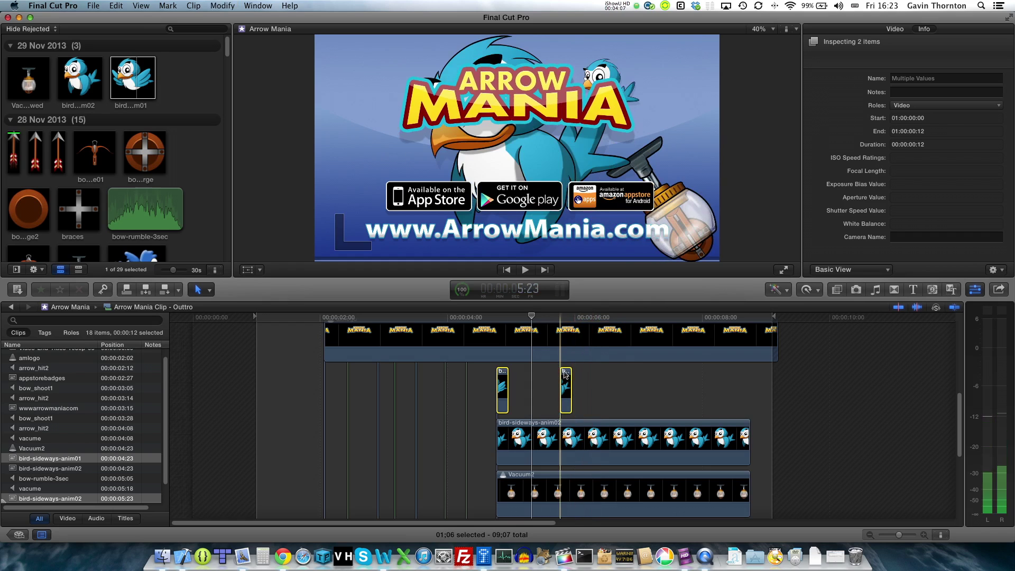
- Butt bird-sideways-anim02 directly against anim01 starting at 4:29, then select both clips
mouse_move(564, 375)
left_mouse_down()
mouse_move(533, 375)
mouse_move(566, 376)
left_mouse_up()
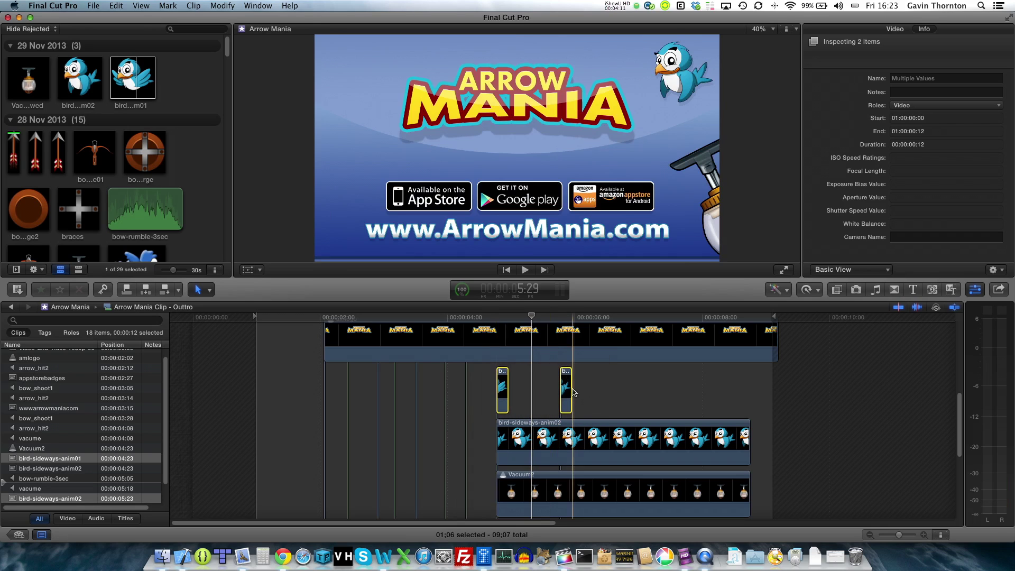
left_click(598, 399)
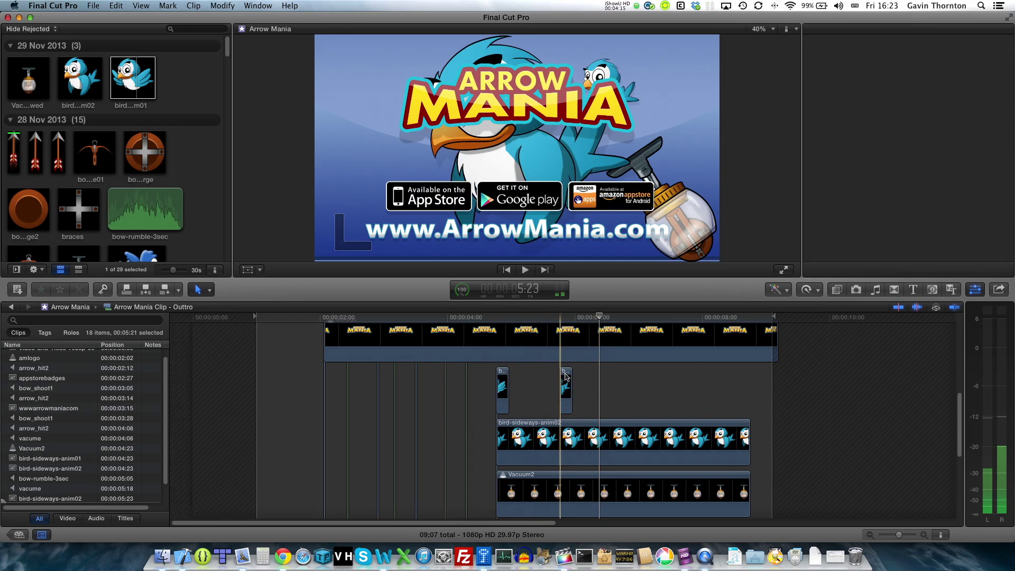
left_click(566, 376)
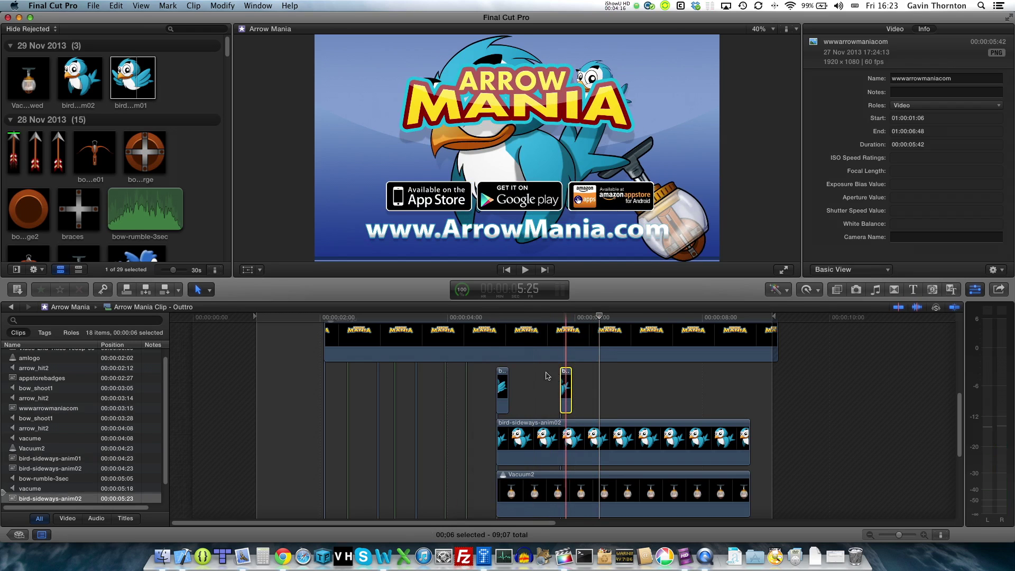
left_click_drag(568, 376, 516, 376)
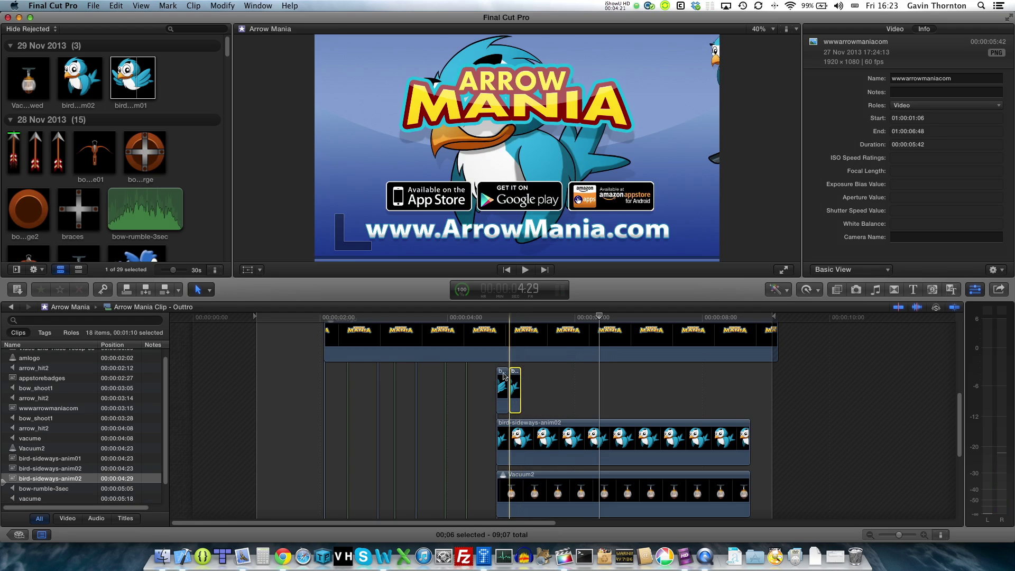
key("super+shift+a")
left_click(517, 373)
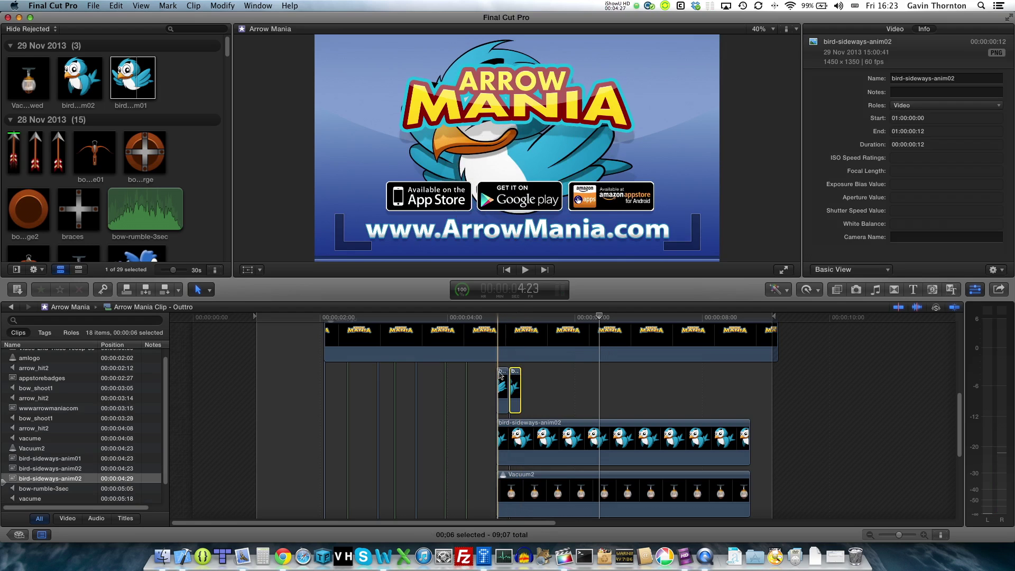
left_click(501, 375, "super")
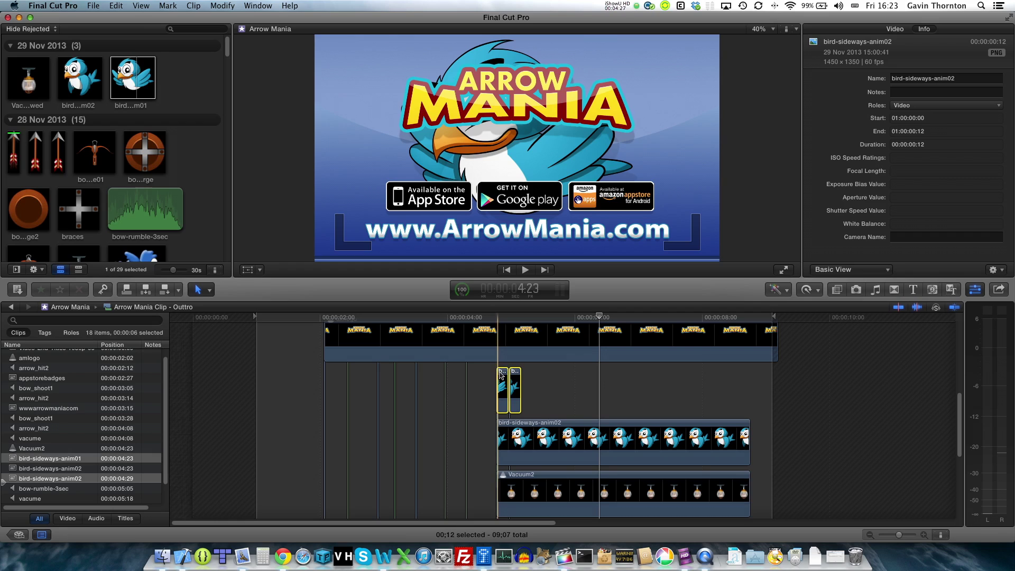
- Combine the two bird clips into a new compound clip named Bird-flap
left_click(90, 7)
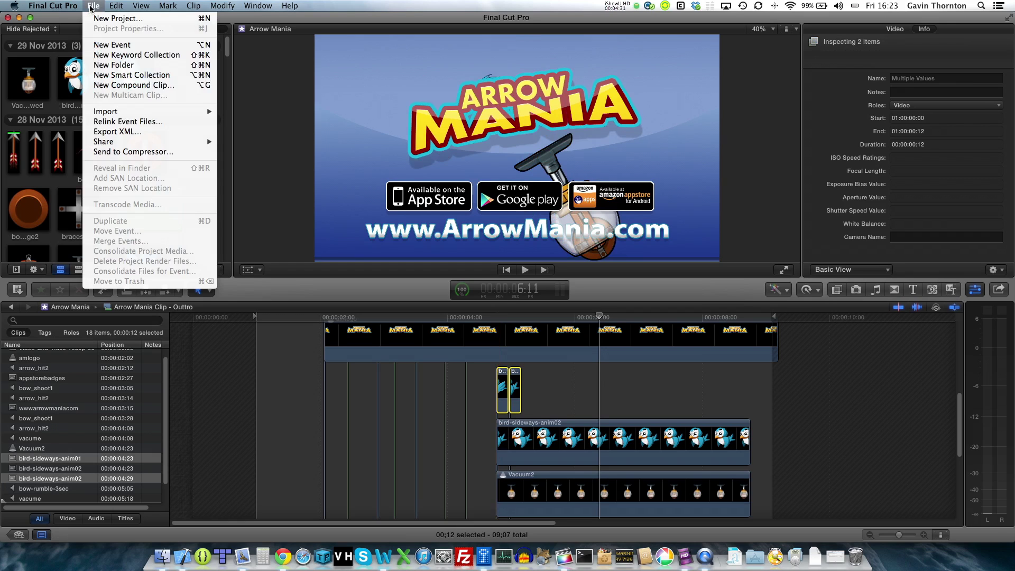
left_click(134, 84)
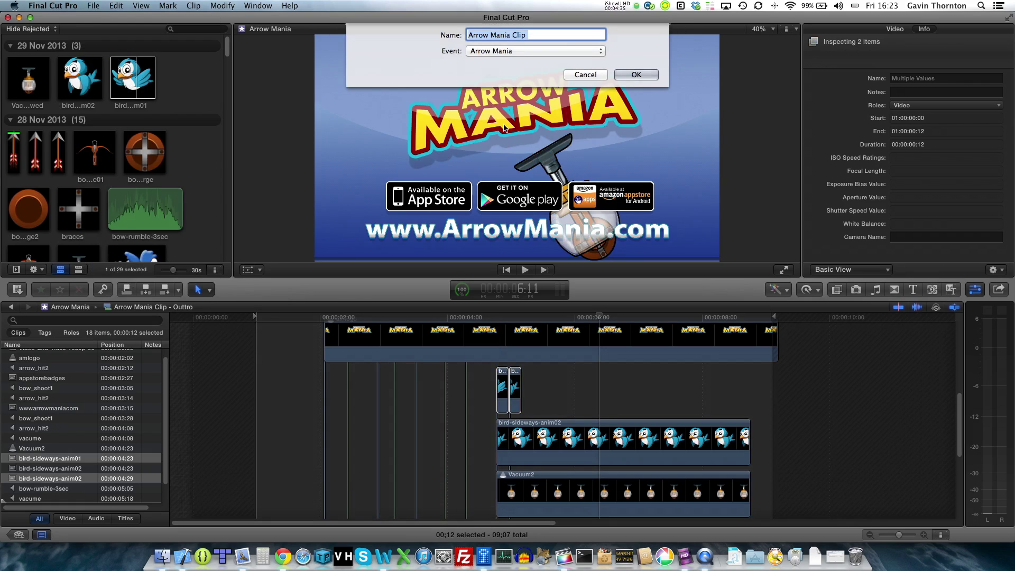
type("Bi")
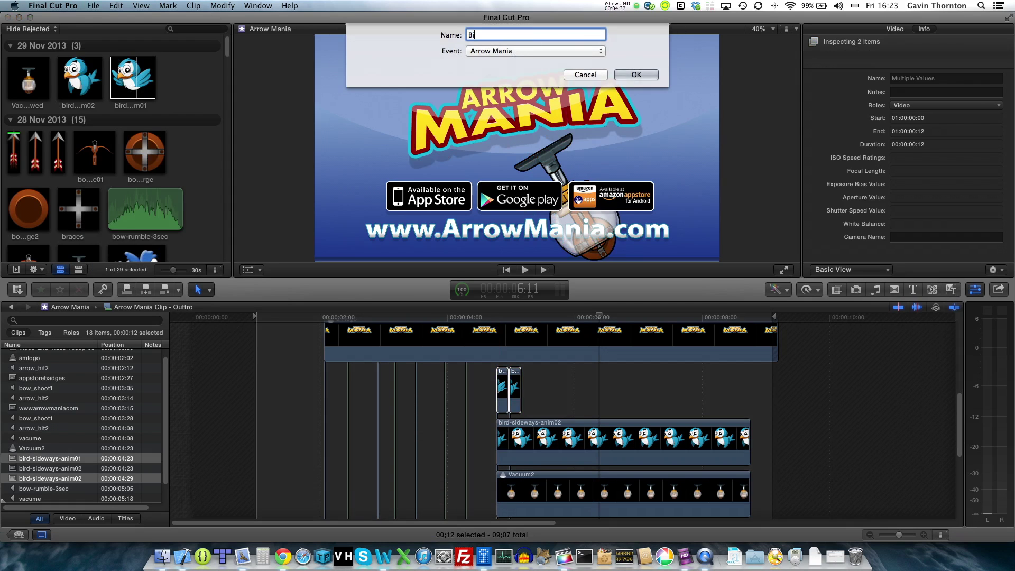
type("rd-flap")
key("Return")
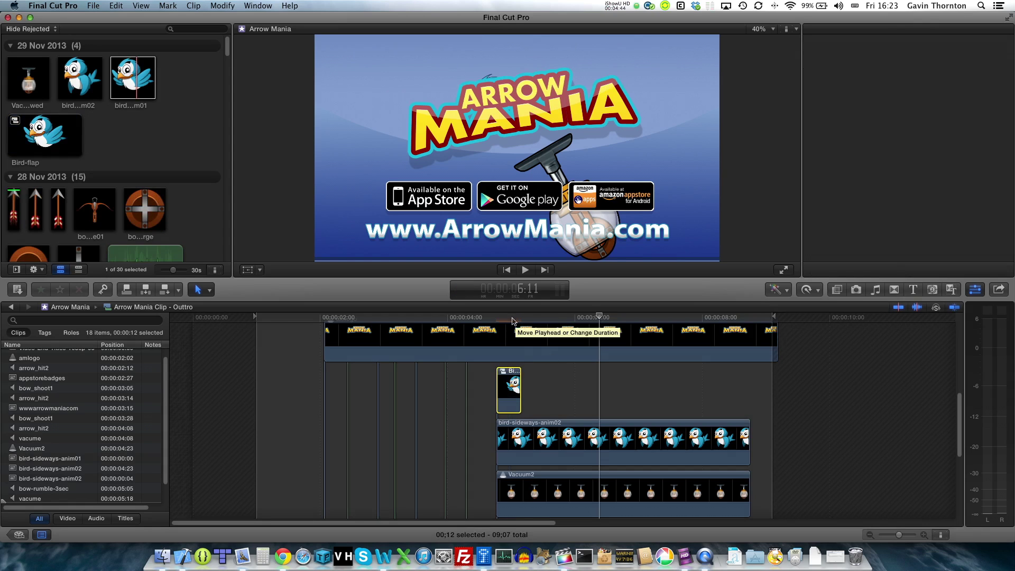
- Play the end title from the Bird-flap start, then park the playhead at 4:28
left_click(502, 319)
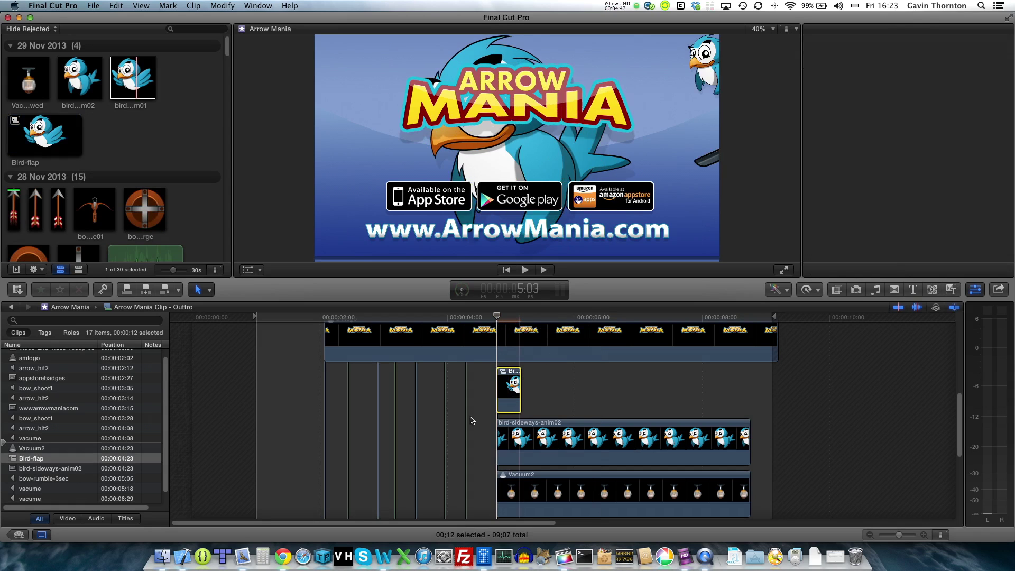
key("space")
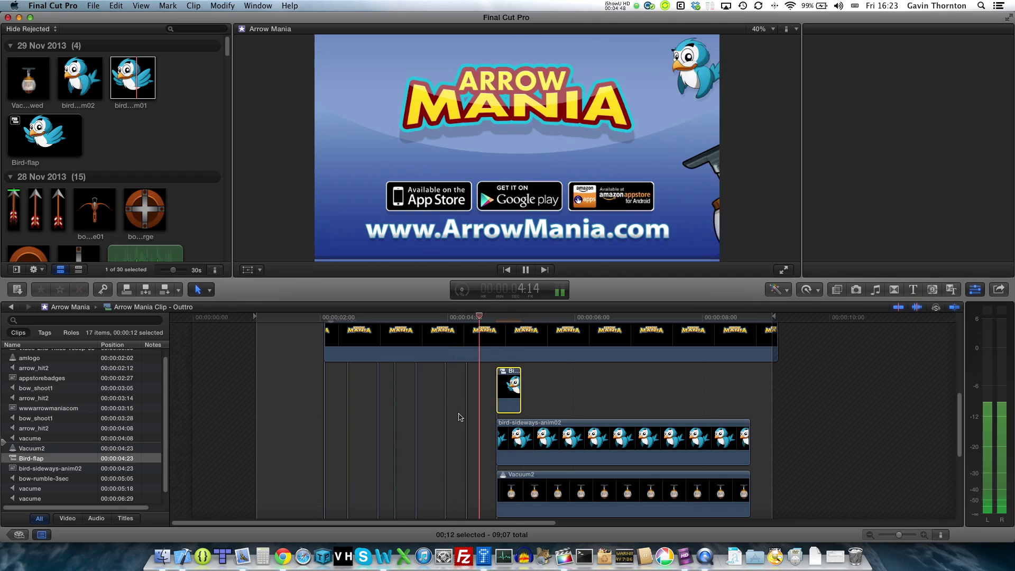
key("super+4")
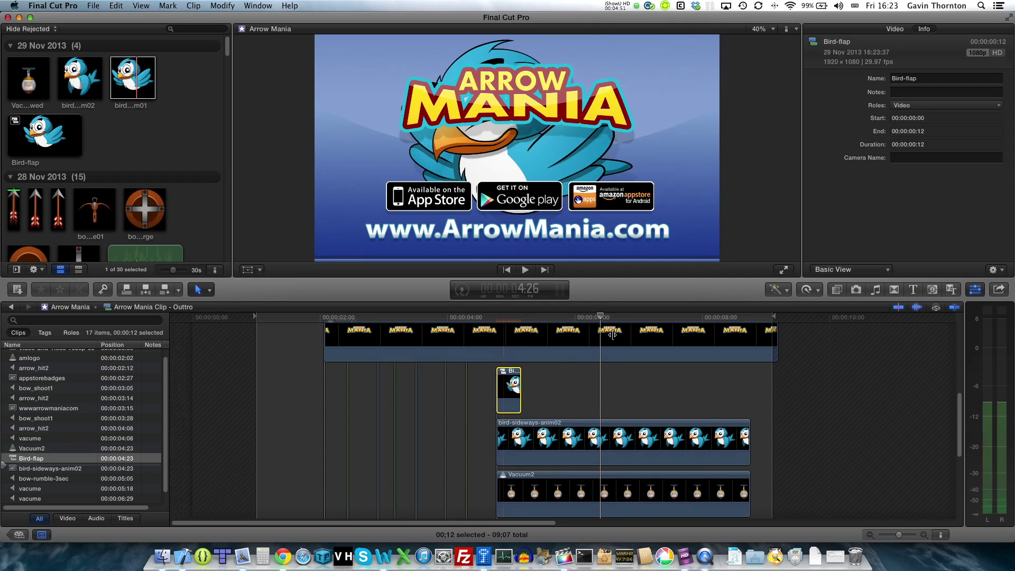
key("space")
left_click_drag(603, 321, 510, 322)
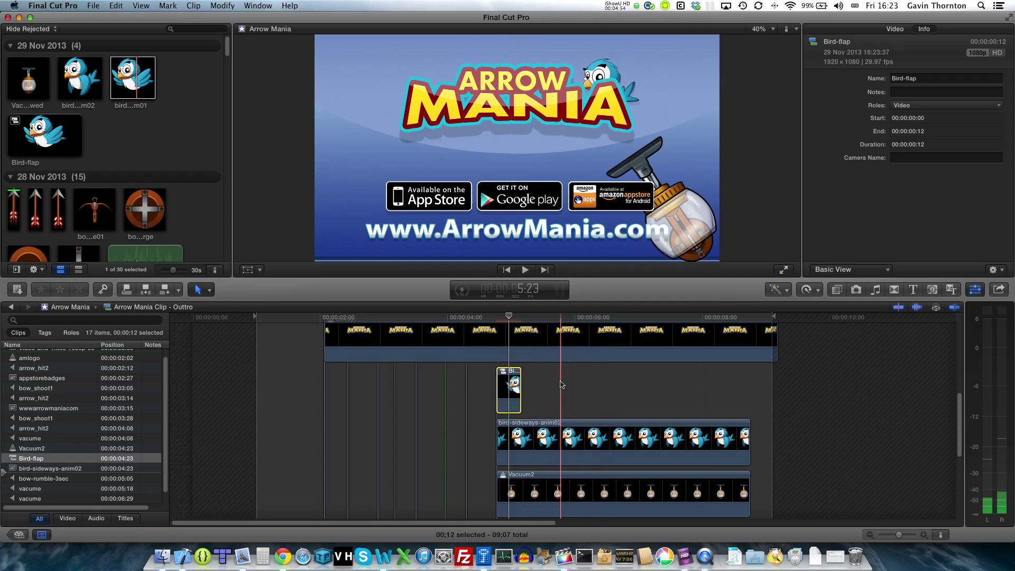
- Open Bird-flap and paste copies of anim01 and anim02 to build four alternating frames
double_click(503, 376)
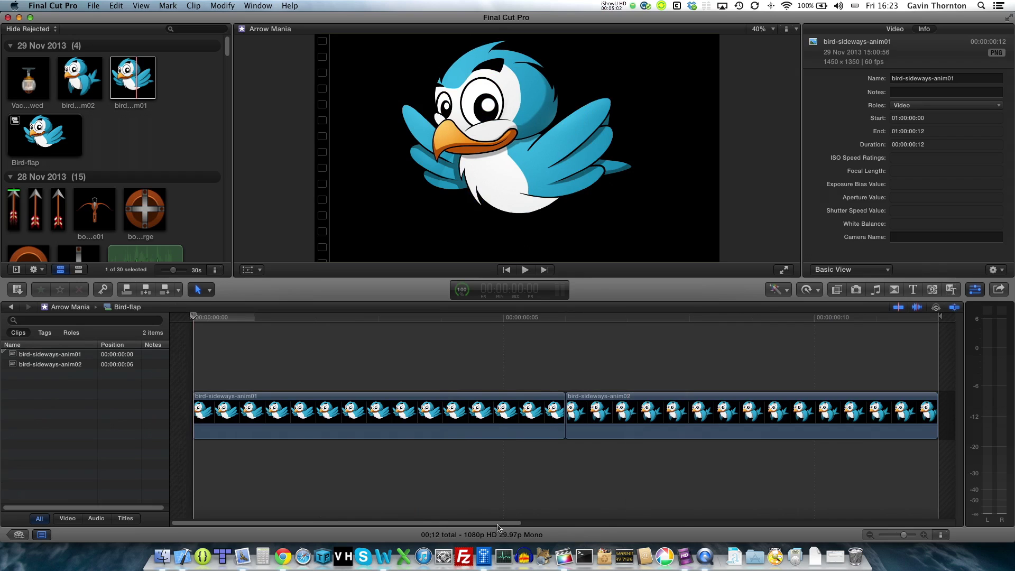
left_click_drag(497, 523, 586, 523)
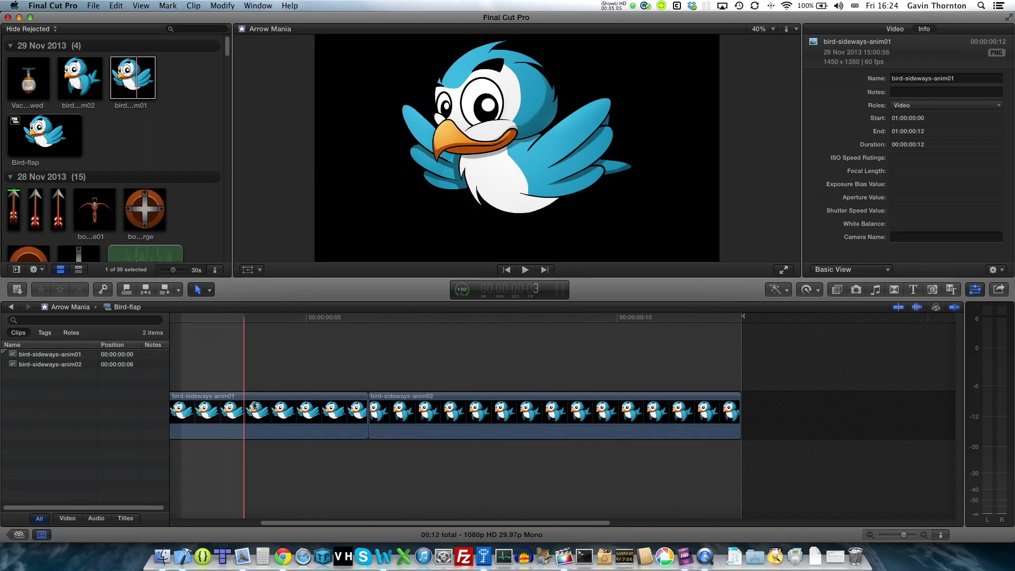
left_click(256, 400)
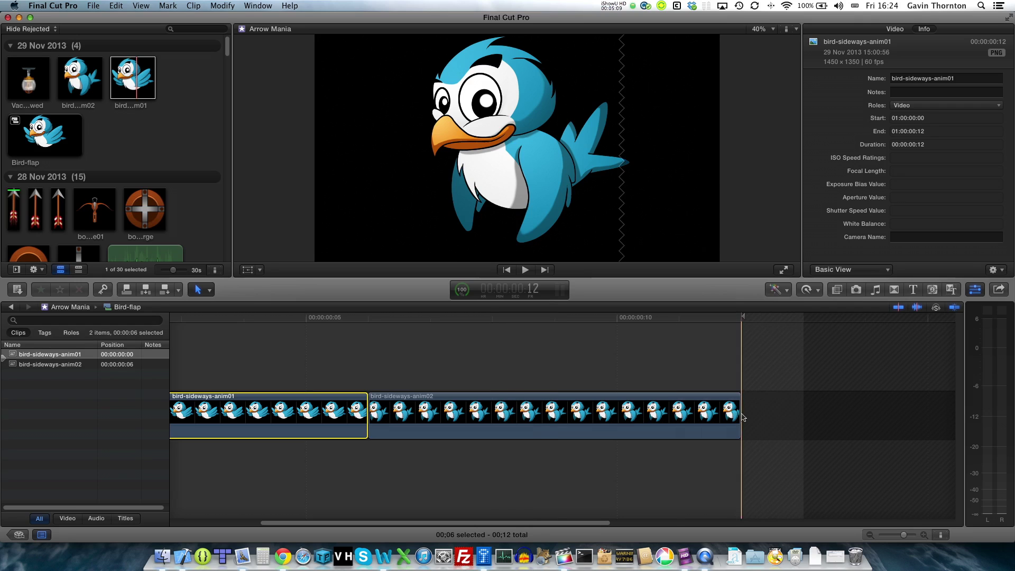
key("super+v")
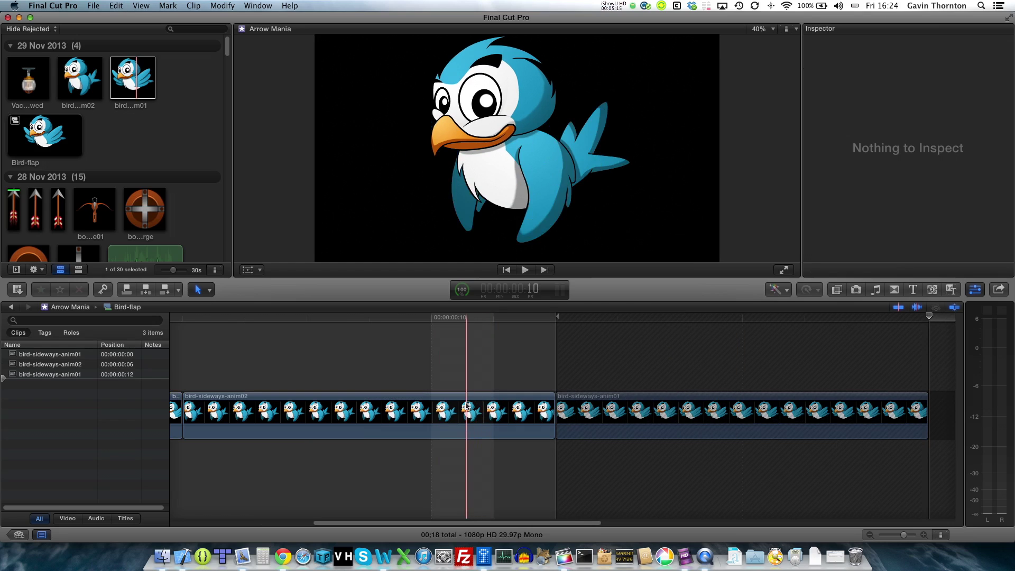
left_click(407, 423)
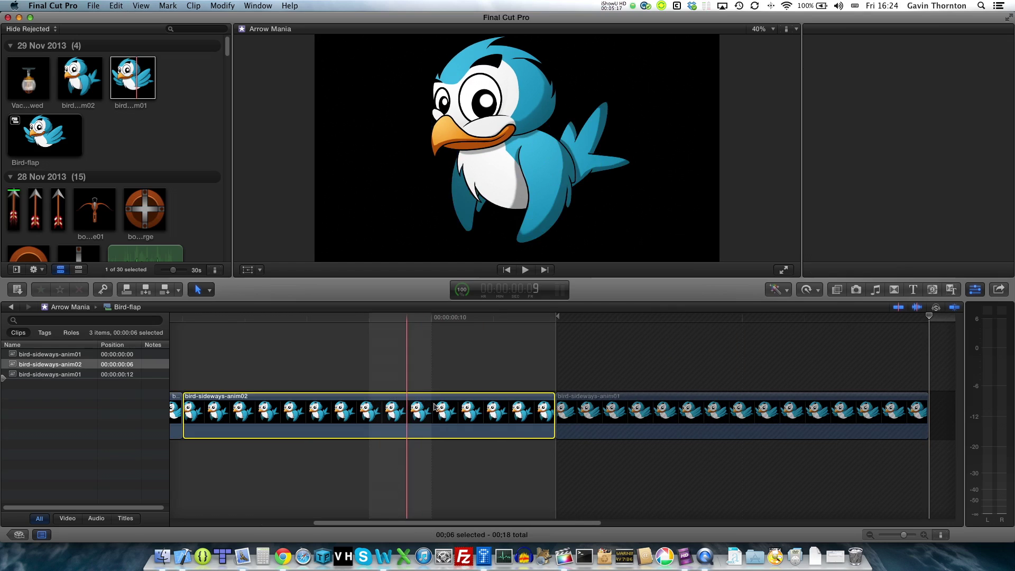
key("super+4")
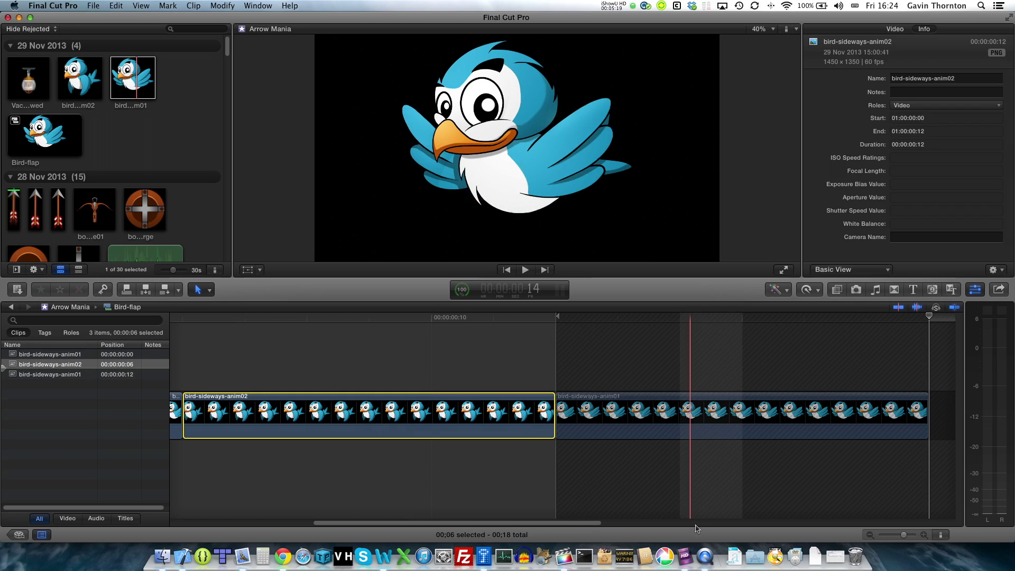
left_click(694, 523)
left_click_drag(622, 523, 490, 527)
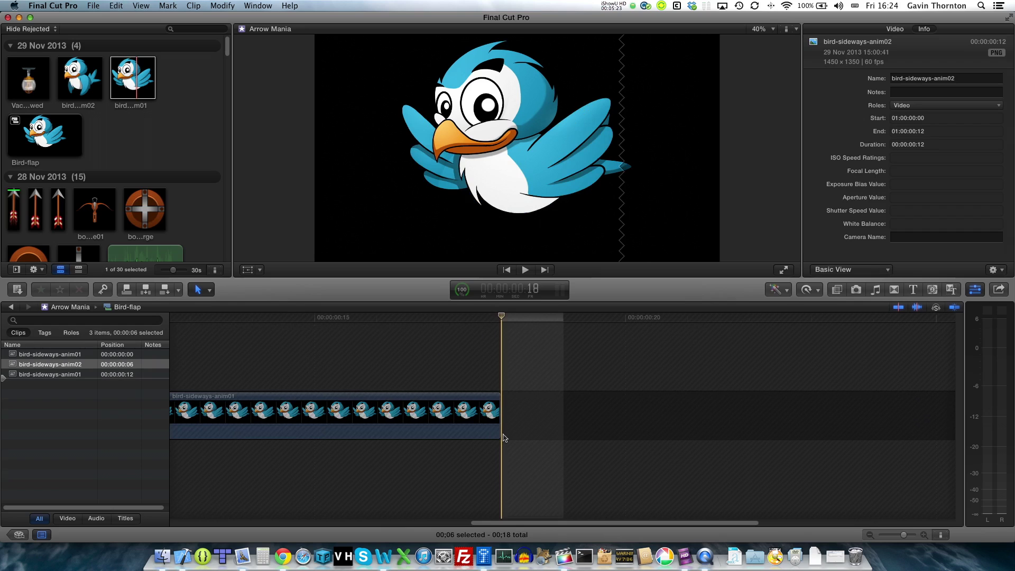
key("super+v")
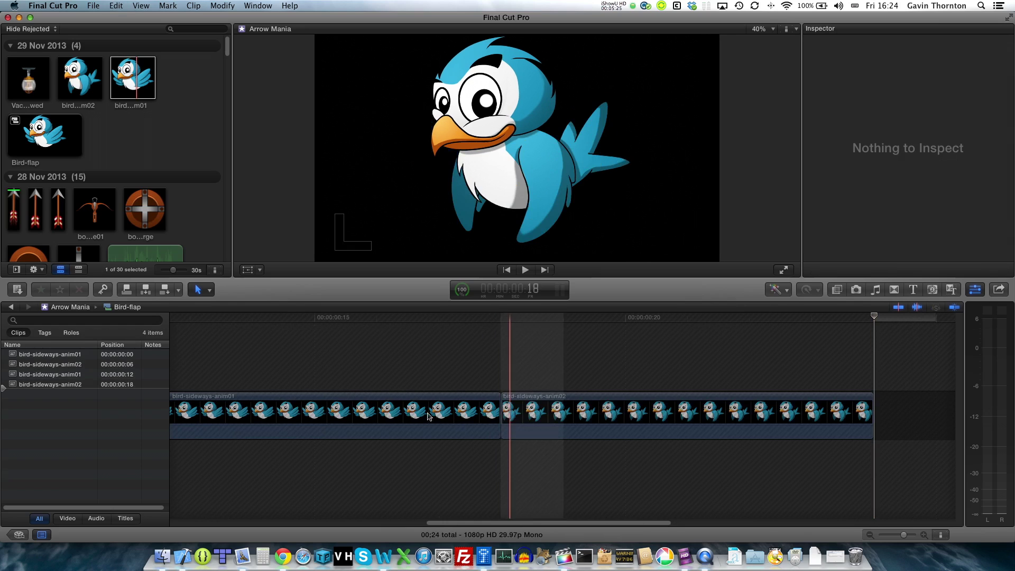
- Select all four alternating bird frames, zooming the timeline out to fit them
left_click(423, 399)
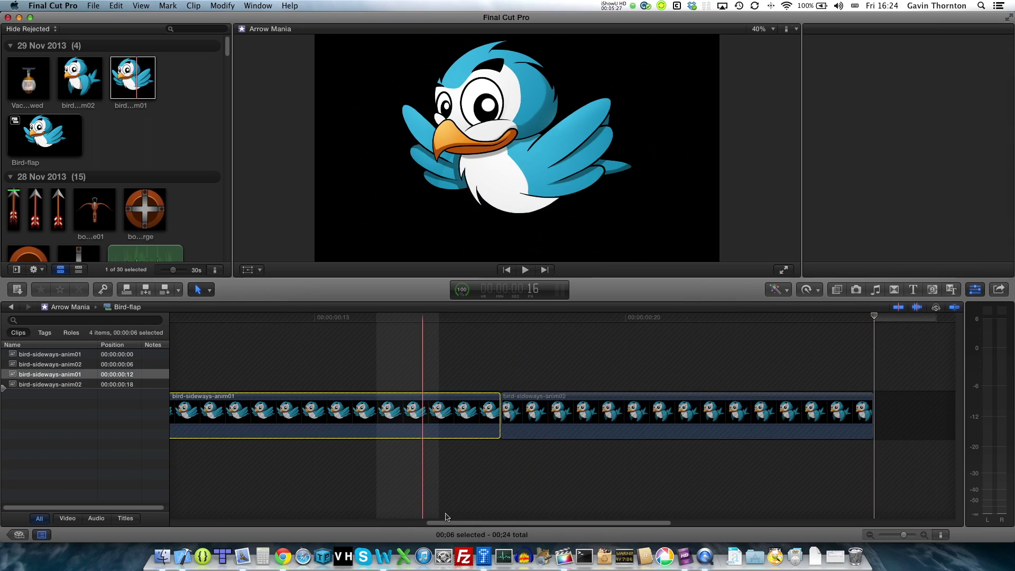
left_click(412, 524)
left_click(350, 413)
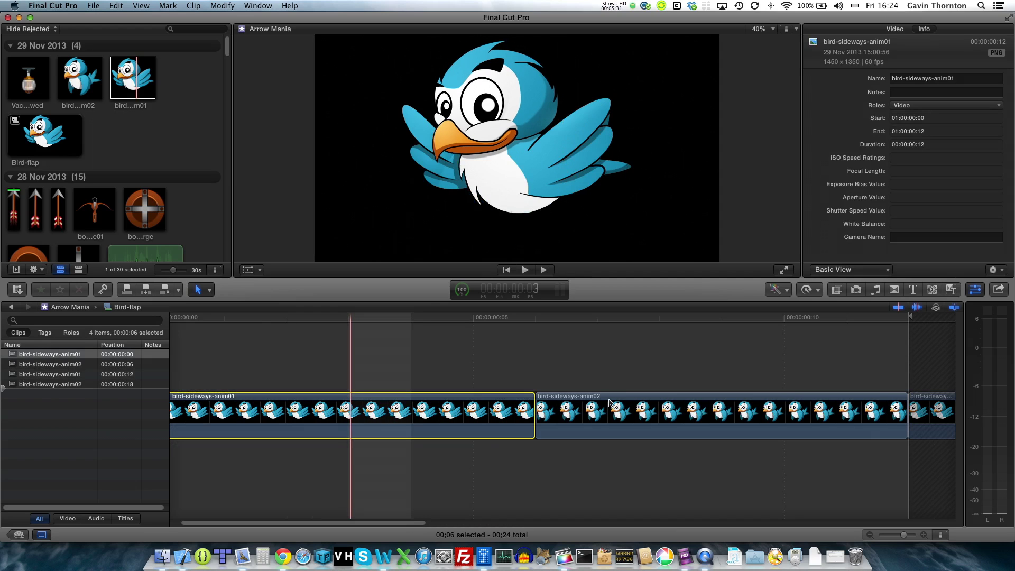
left_click(613, 403, "ctrl")
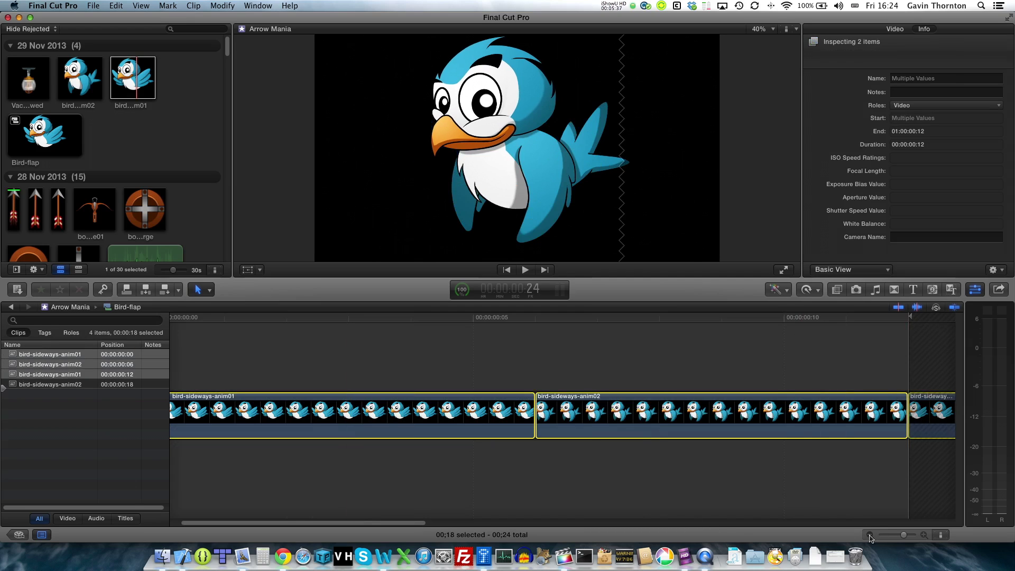
key("super+minus")
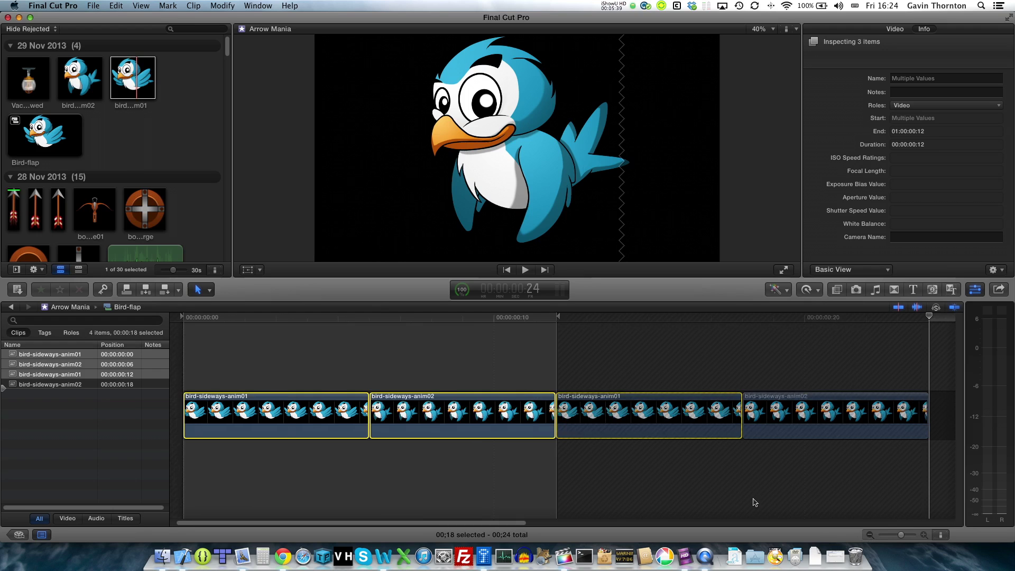
key("super+minus")
left_click(518, 401, "super")
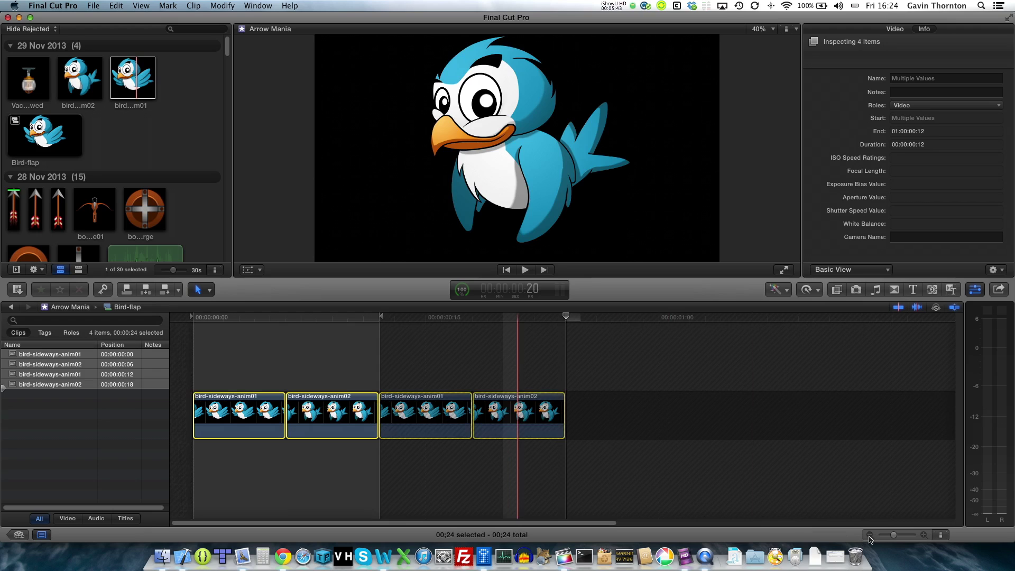
key("super+minus")
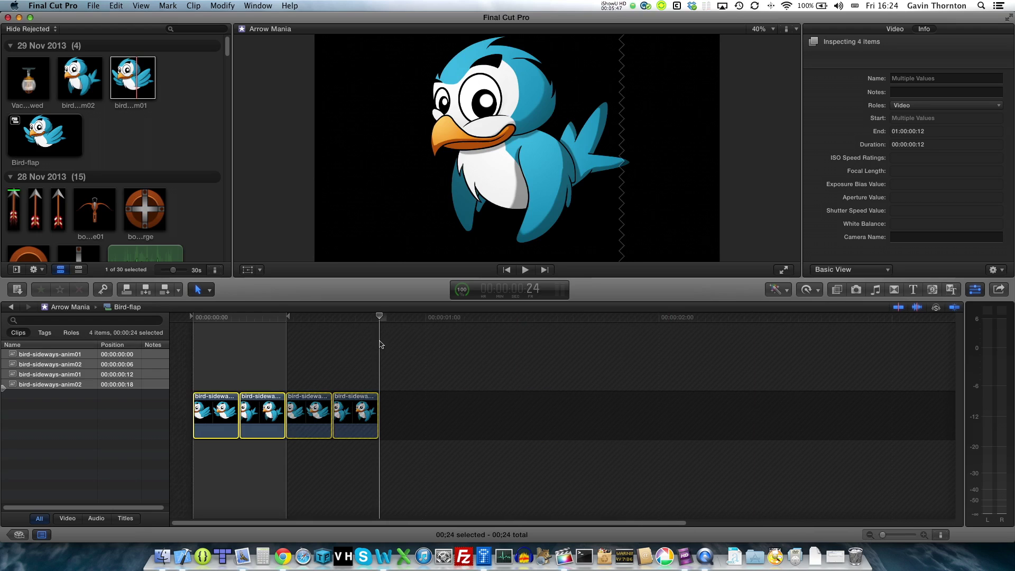
- Paste the four-frame set five more times at the end, reaching 32 clips totalling 6;12
left_click(405, 353)
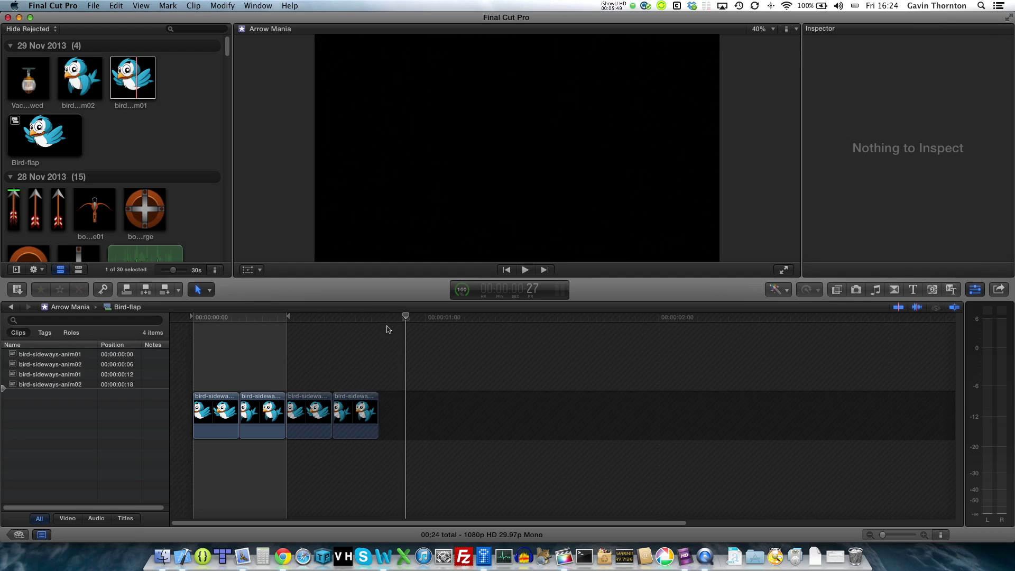
left_click_drag(404, 317, 379, 372)
key("super+v")
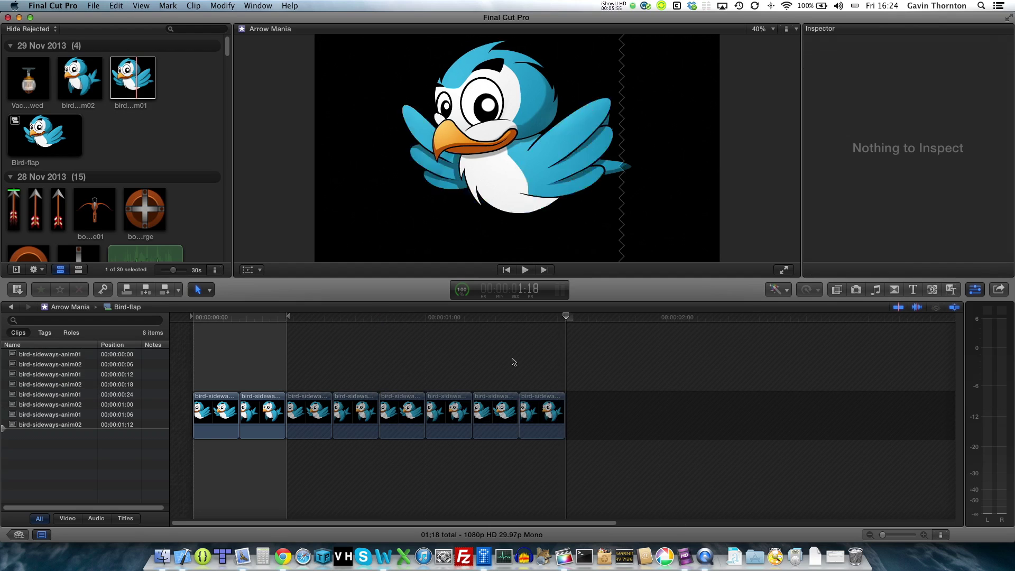
key("super+v")
key("super+v")
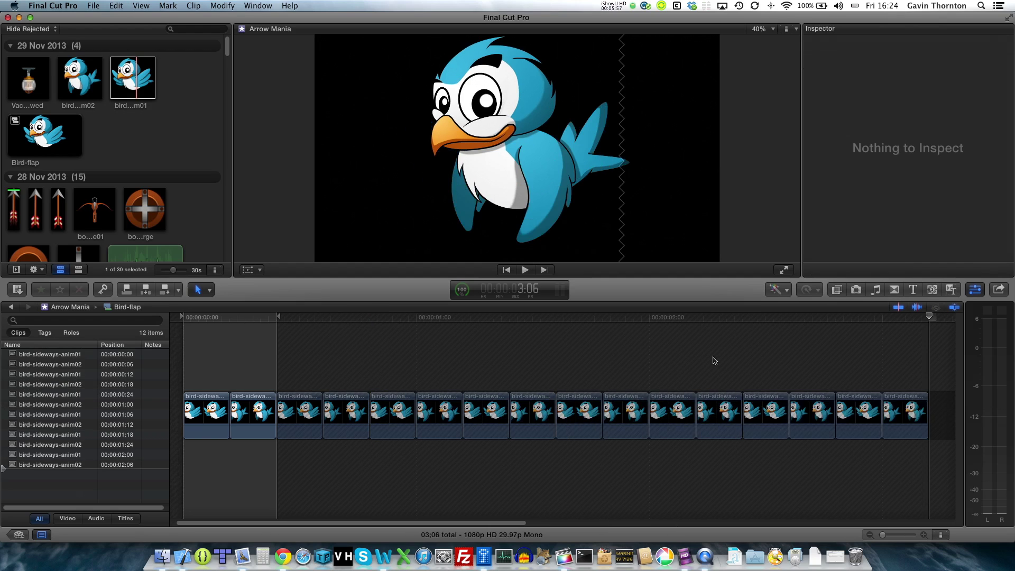
key("super+v")
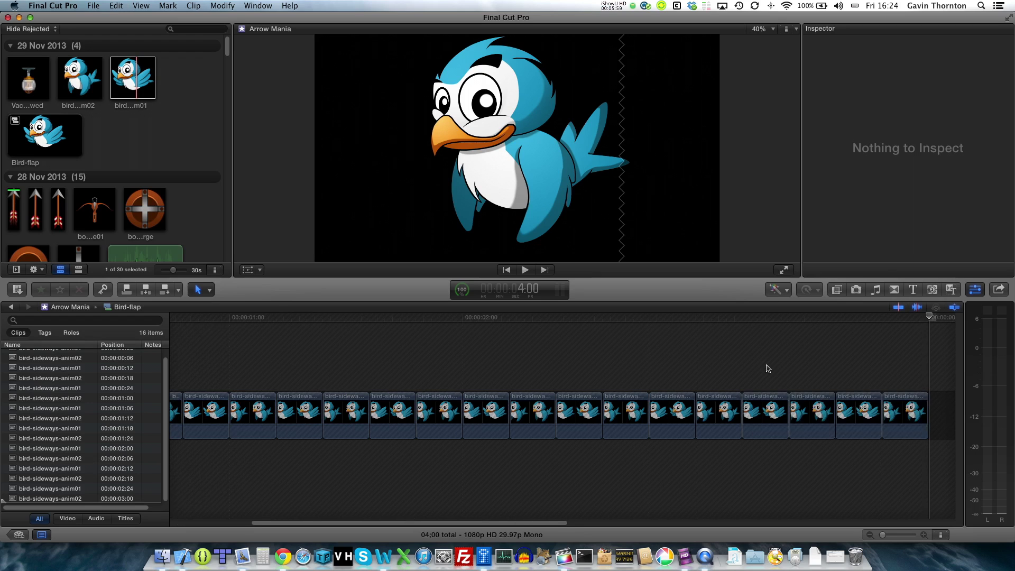
key("super+v")
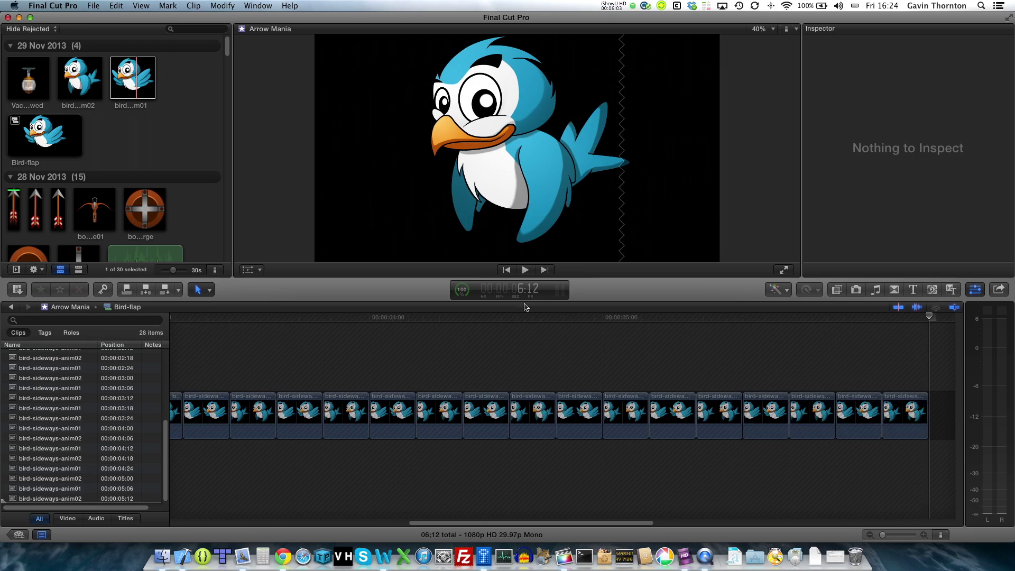
key("super+v")
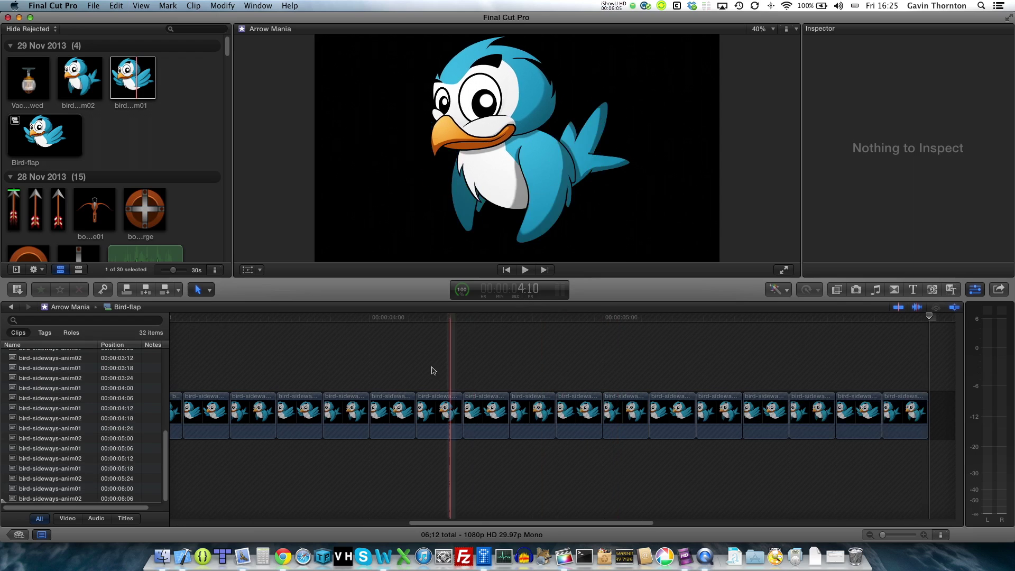
left_click(365, 526)
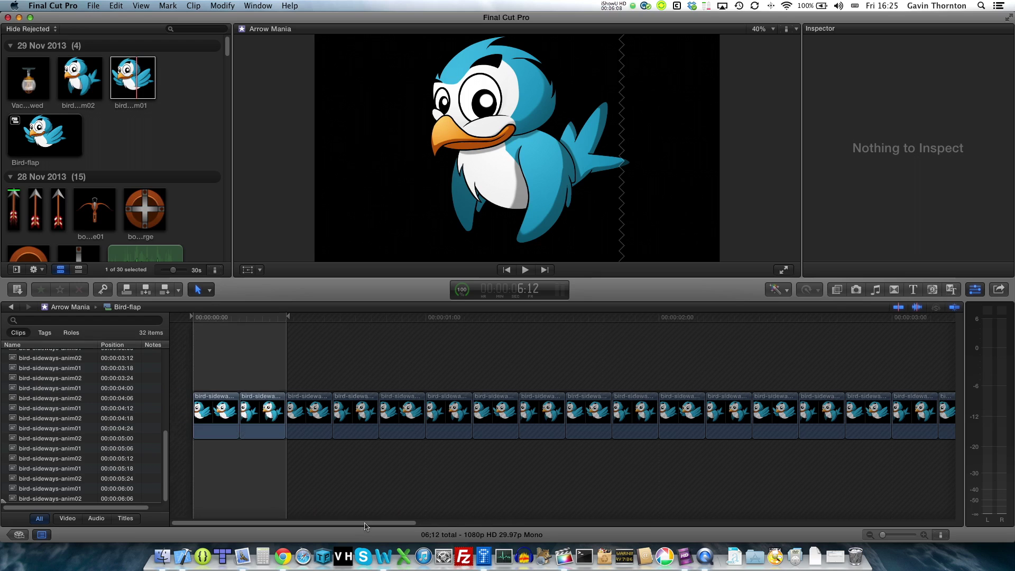
left_click(11, 307)
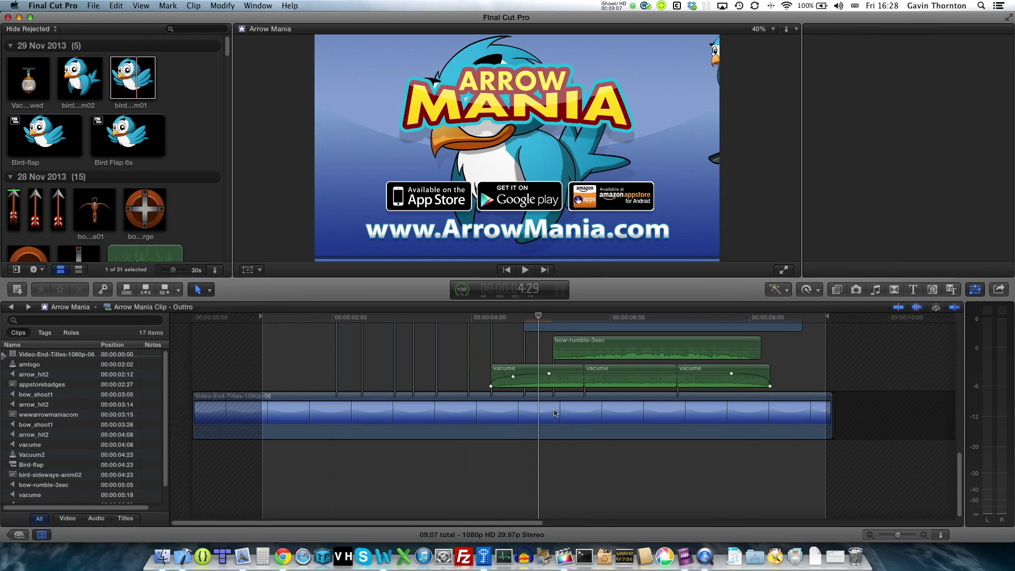
- Set the Bird-flap clip in the outro to a 6:12 duration
key("super+4")
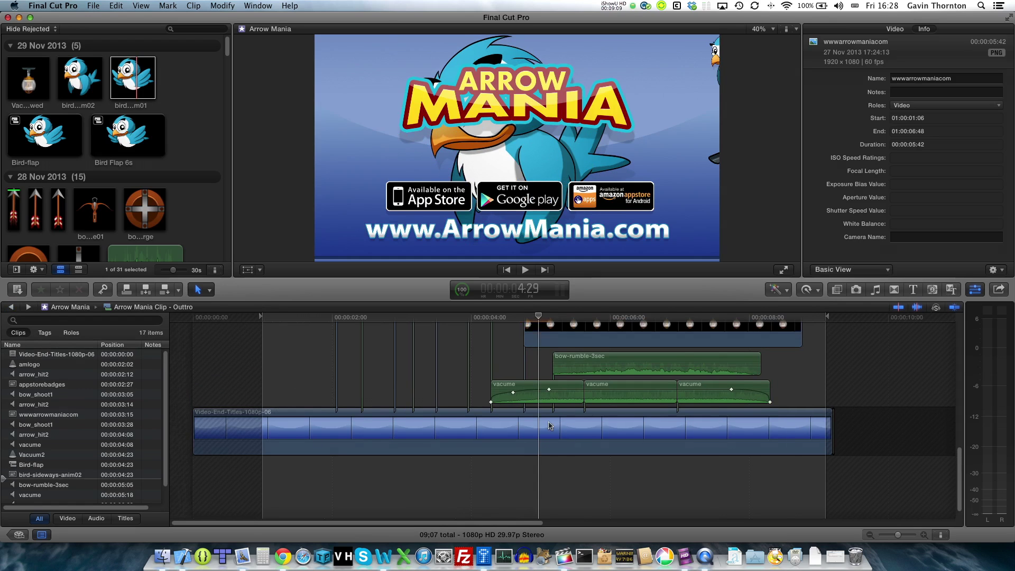
scroll(549, 412, "up", 10)
scroll(548, 377, "up", 3)
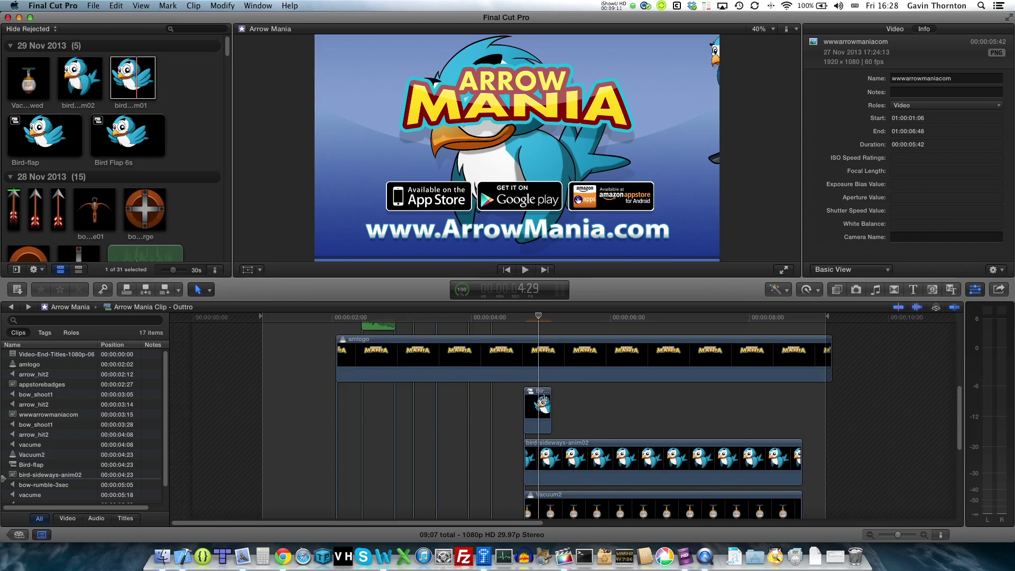
left_click(542, 408)
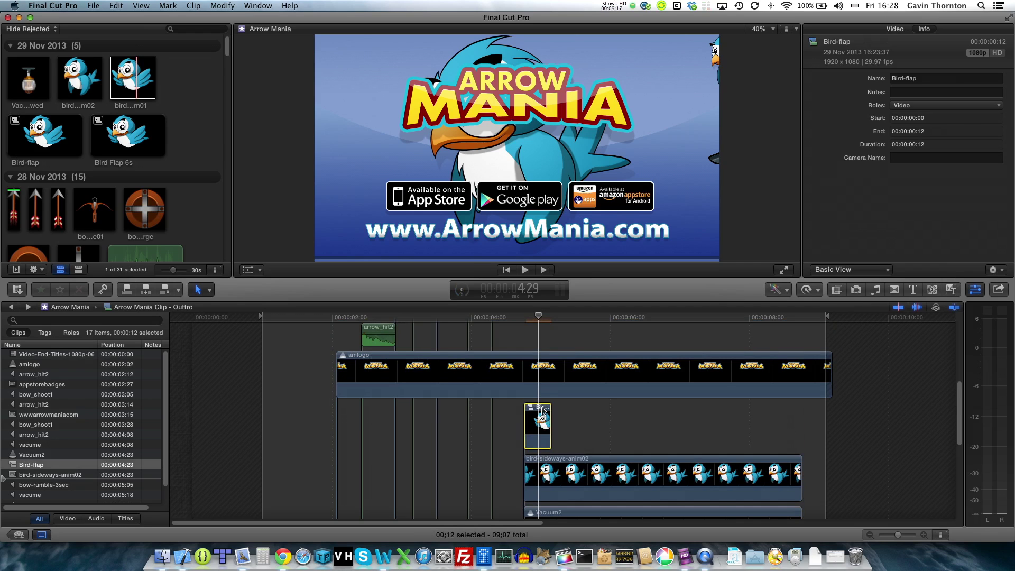
key("ctrl+d")
type("6:12")
key("Return")
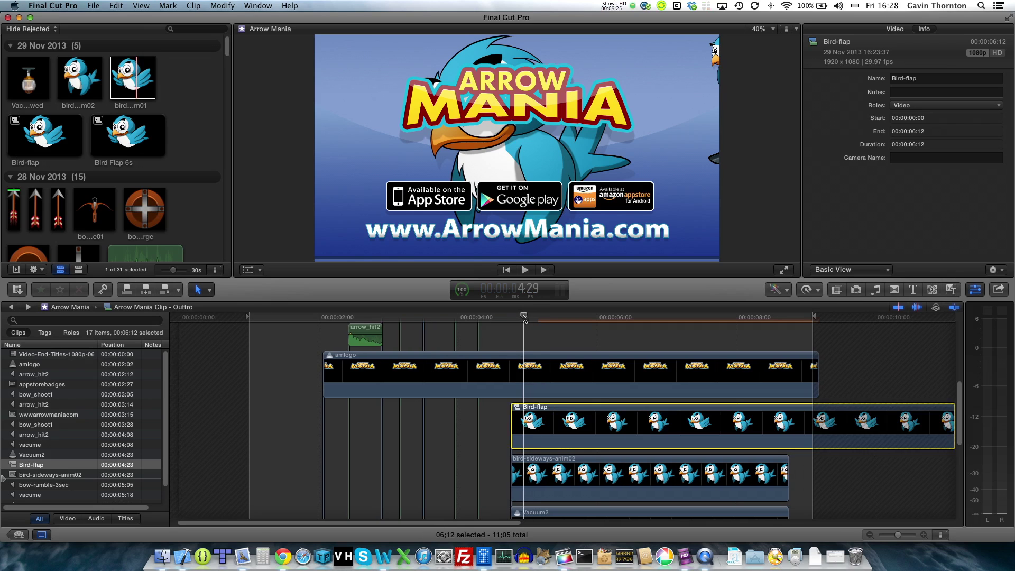
- Play the outro to check the flapping bird, then select the old bird-sideways-anim02 sprite
key("space")
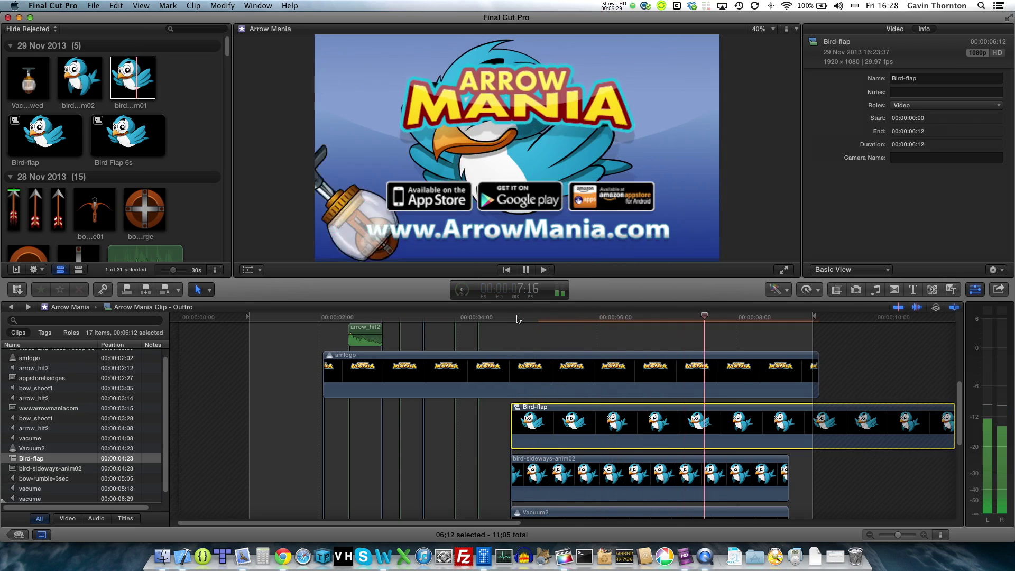
key("space")
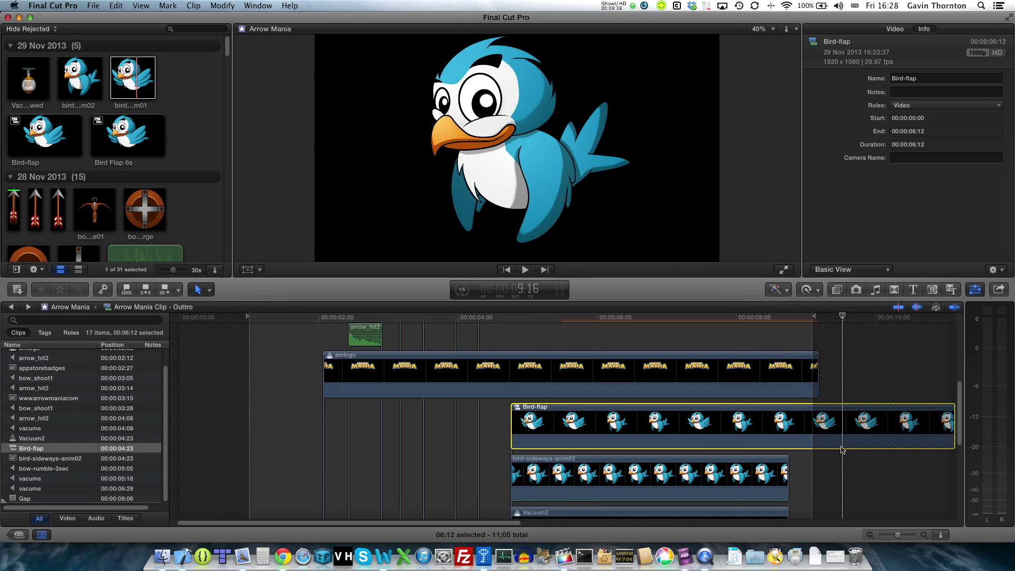
left_click(576, 473)
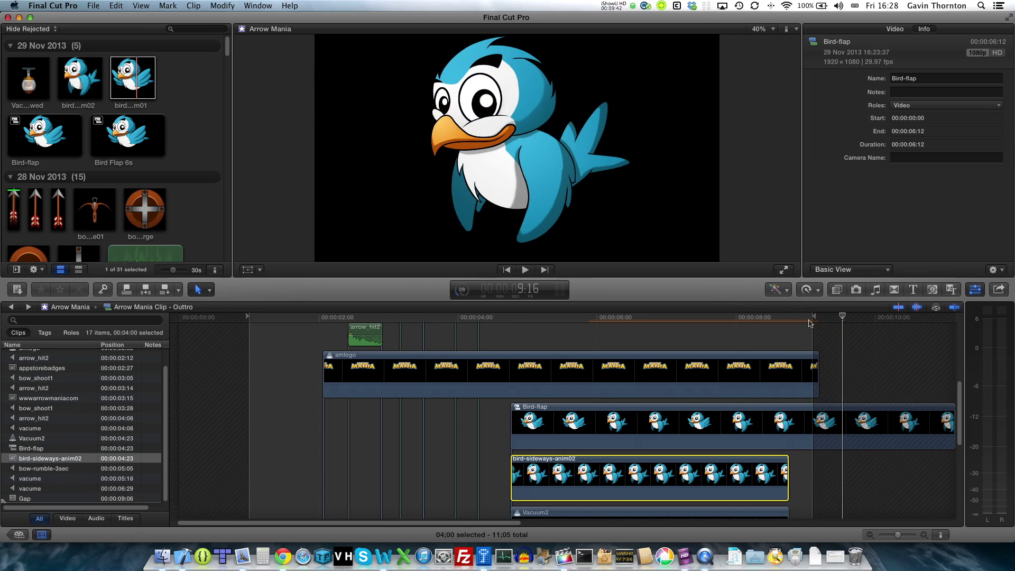
- Copy the old bird-sideways-anim02 sprite clip with the end card in view
left_click_drag(554, 320, 535, 321)
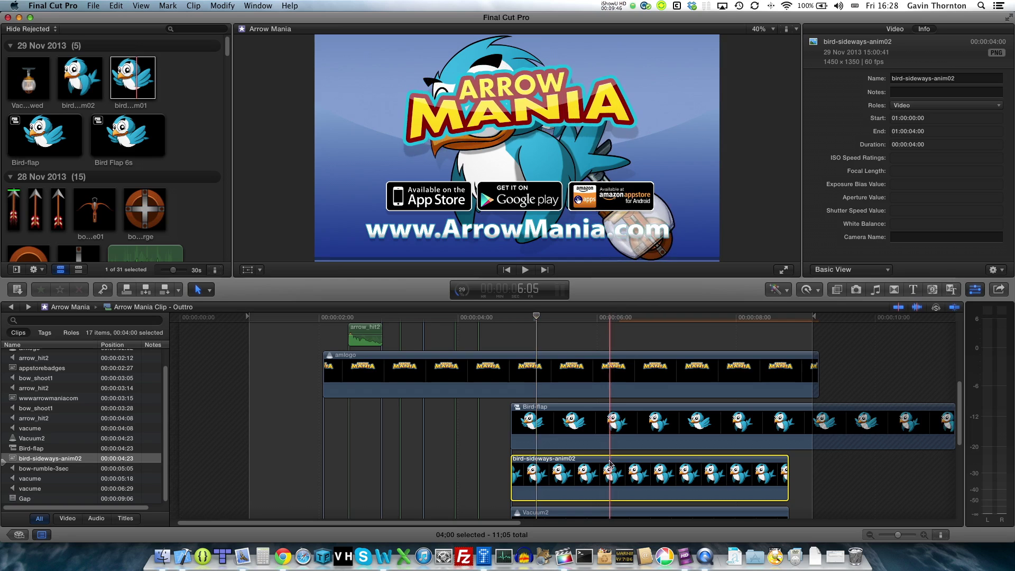
left_click(93, 6)
mouse_move(116, 5)
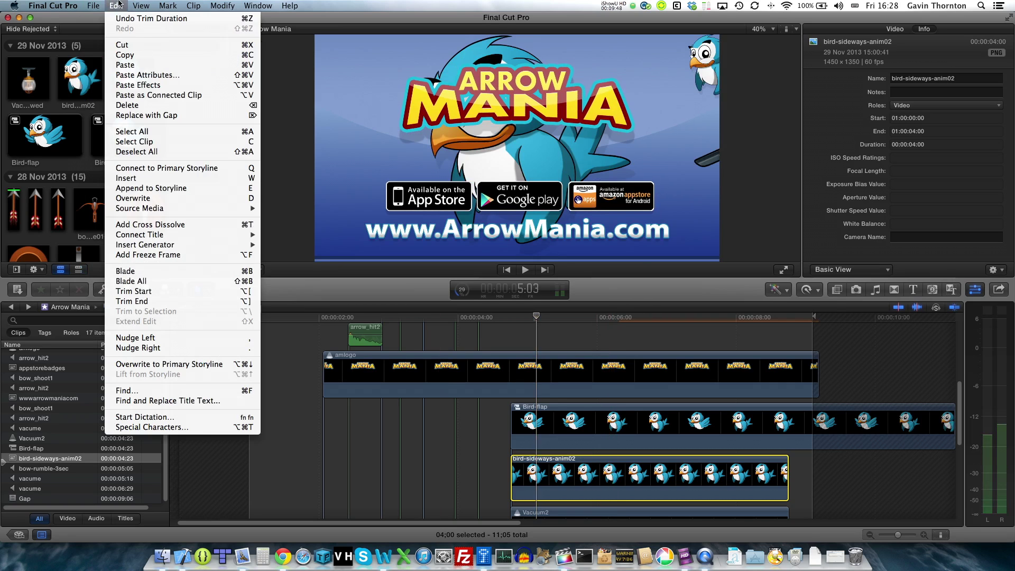
left_click(136, 56)
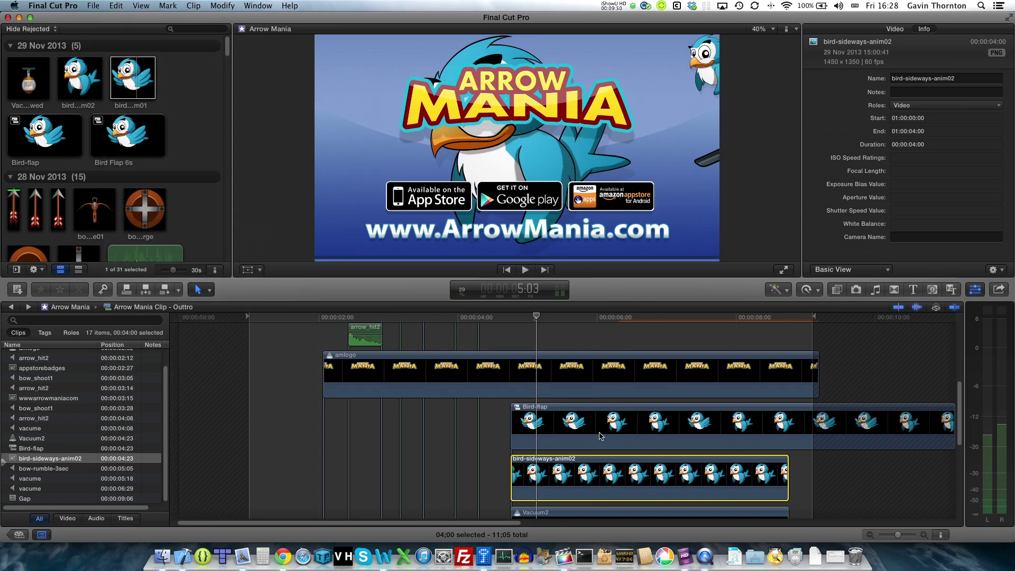
- Paste only the Transform attributes onto the Bird-flap clip
left_click(571, 410)
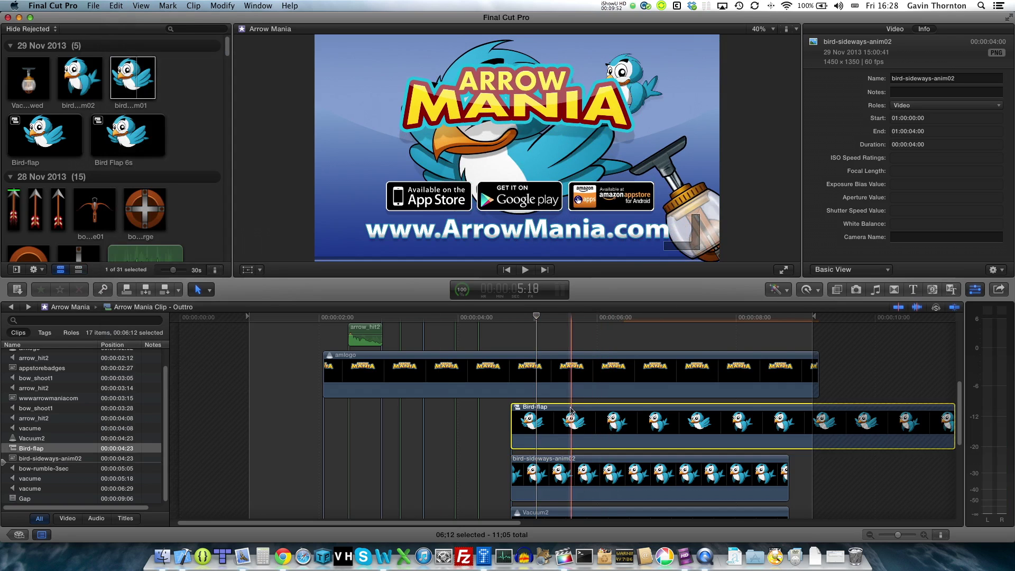
left_click(93, 6)
mouse_move(116, 5)
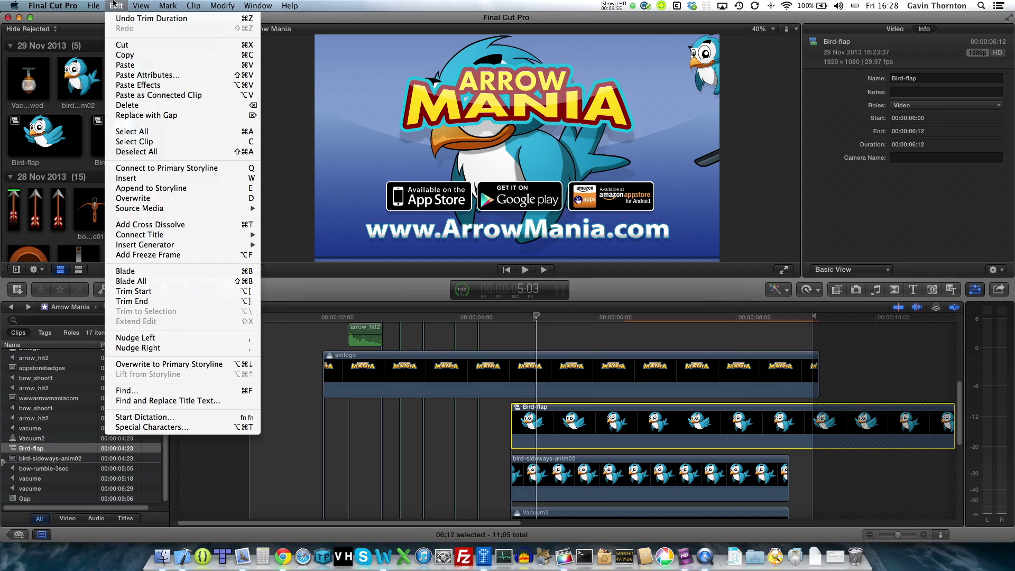
left_click(150, 79)
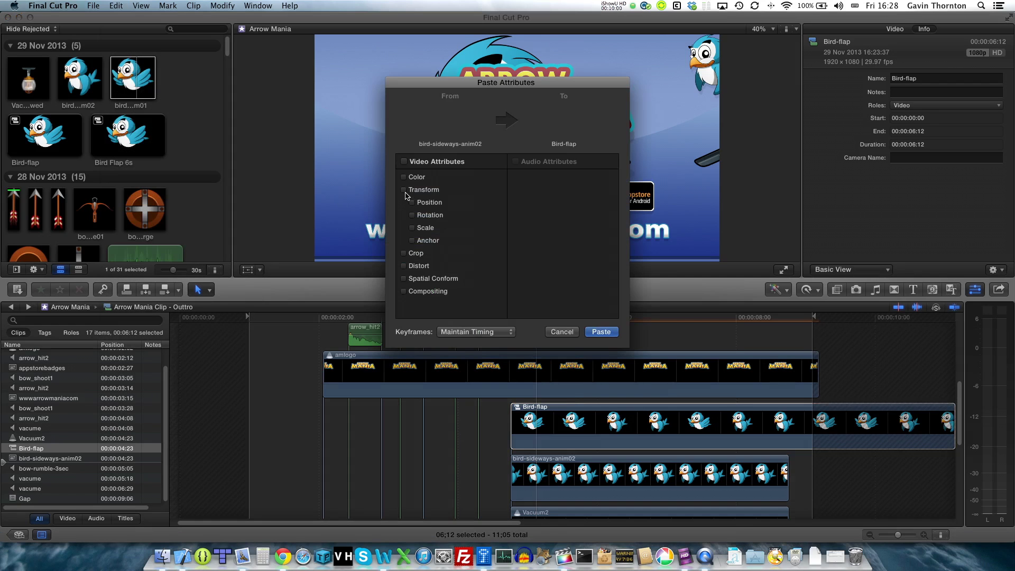
left_click(405, 191)
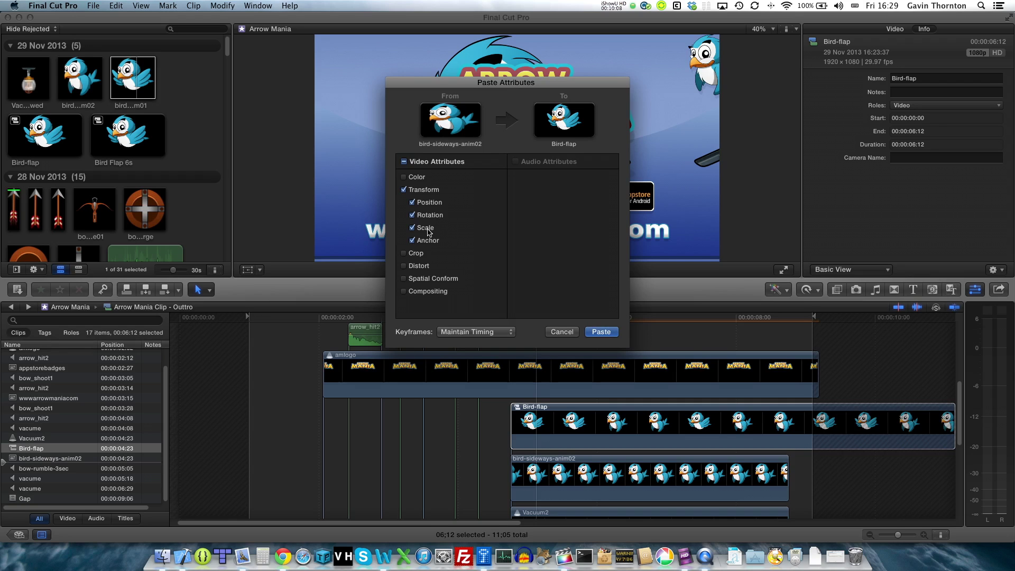
left_click(601, 332)
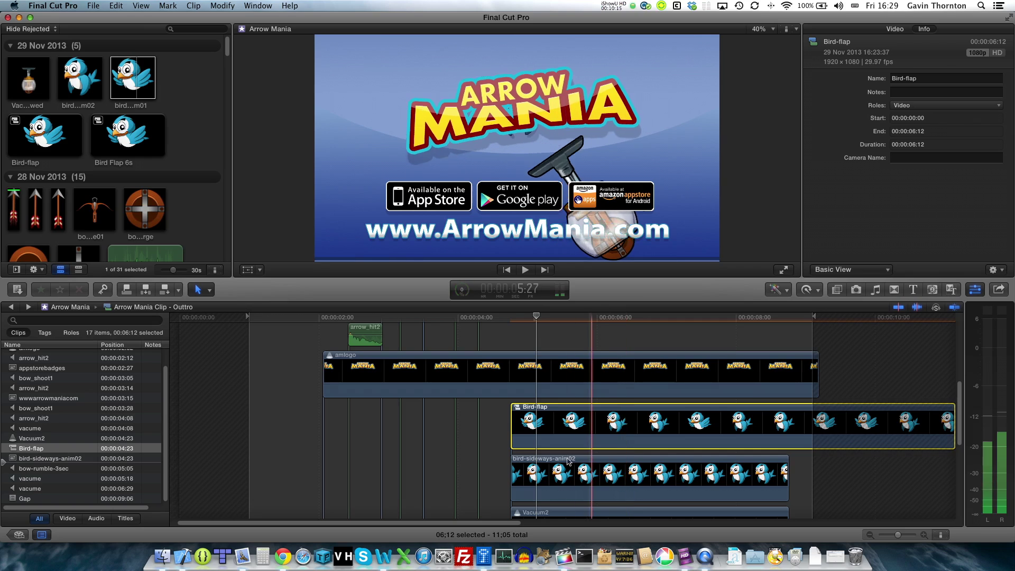
left_click(568, 474)
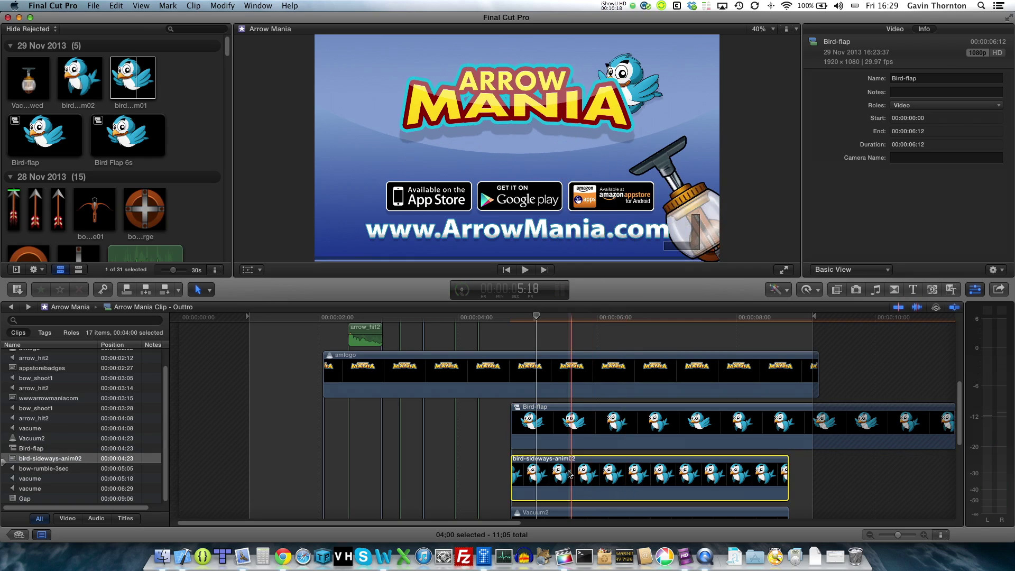
- Delete the old bird-sideways-anim02 sprite, play back to check, and open Bird-flap
key("Delete")
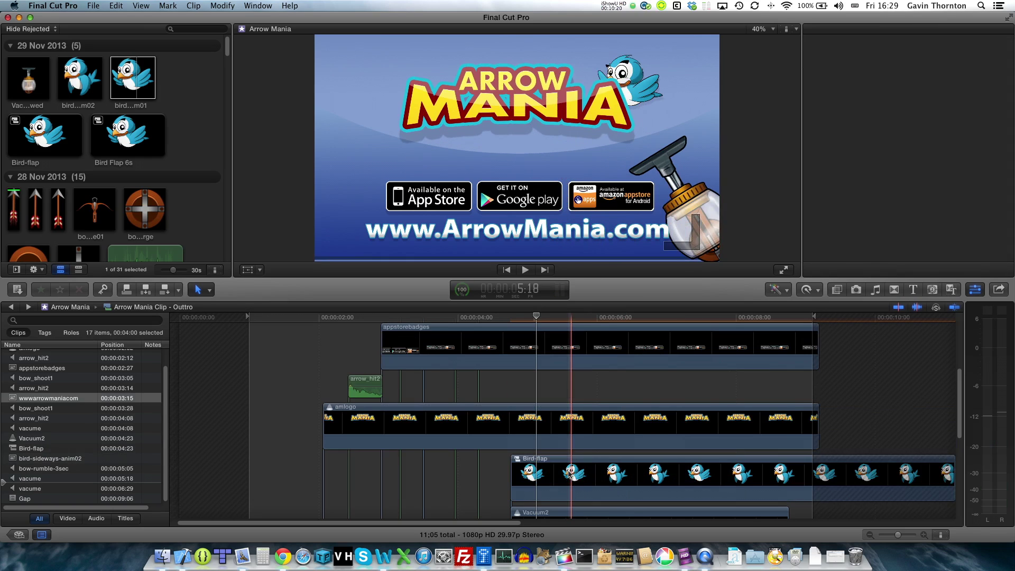
left_click(515, 474)
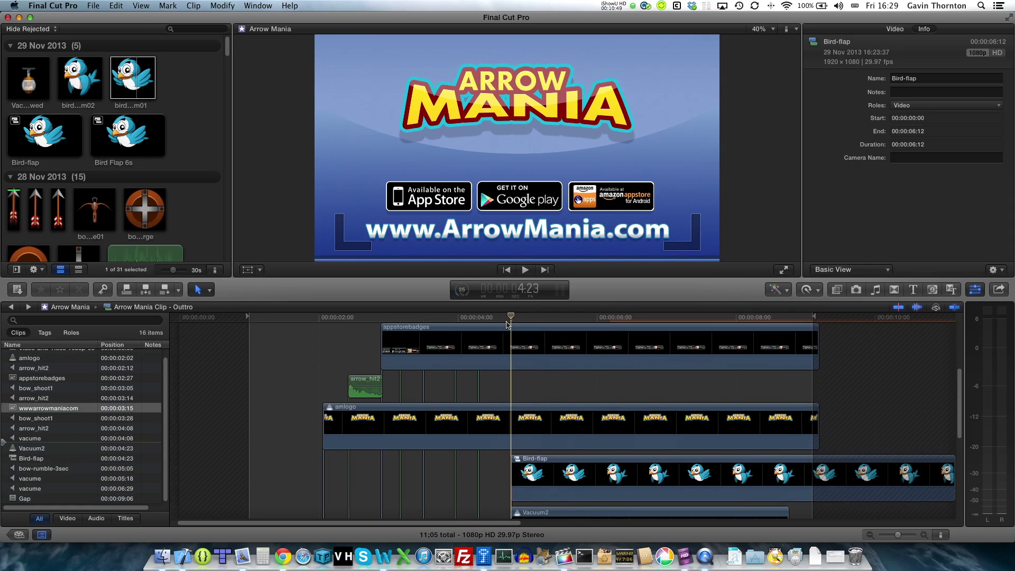
key("space")
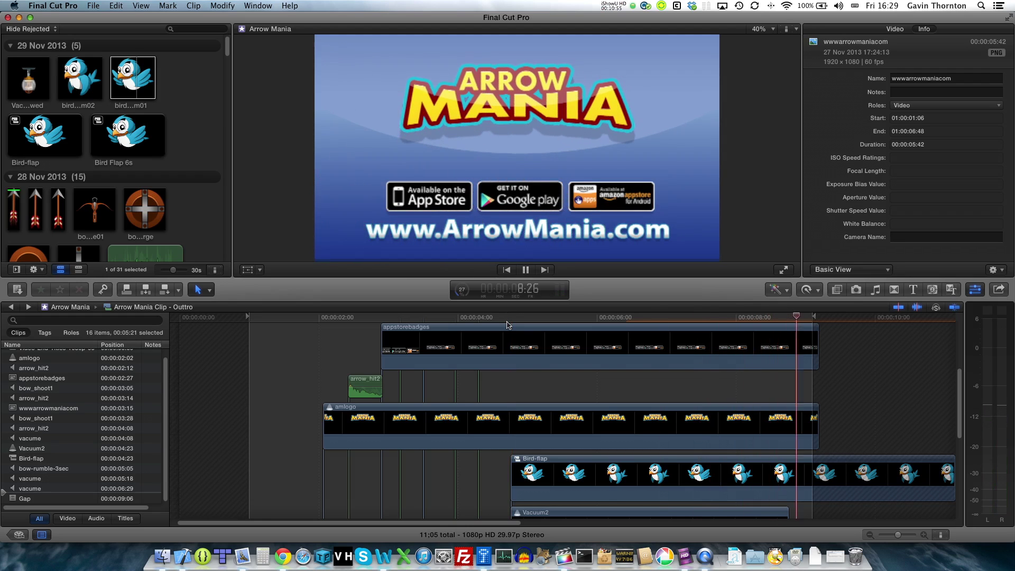
key("space")
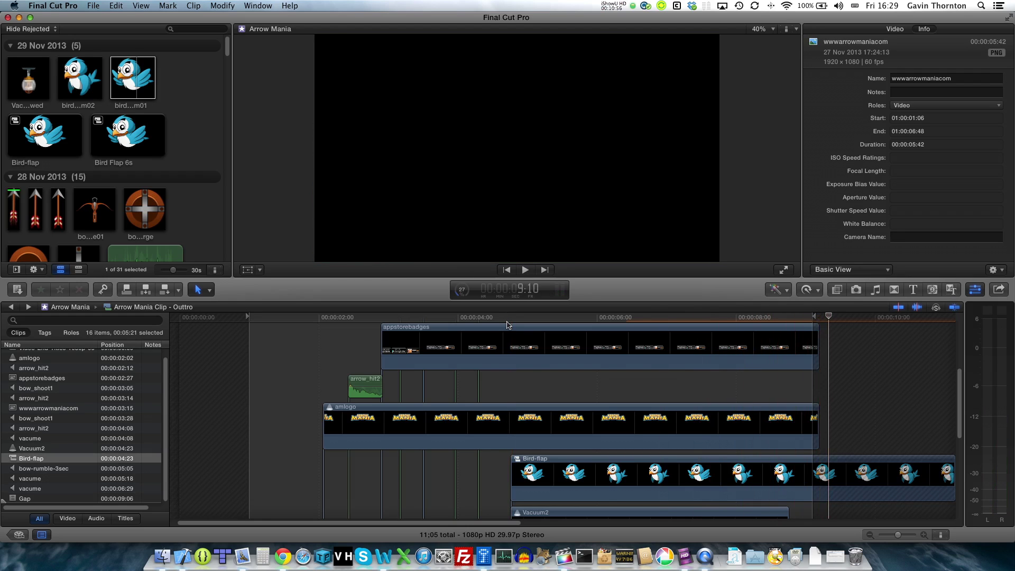
left_click(584, 485)
double_click(584, 485)
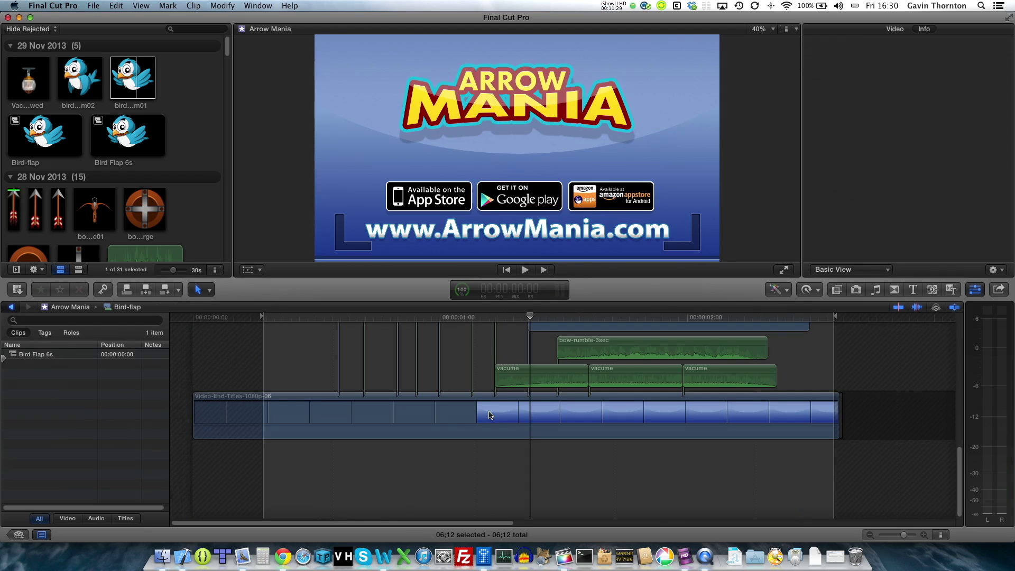
- Return to the Outtro, then open Bird-flap and its nested Bird Flap 6s clip
key("super+bracketleft")
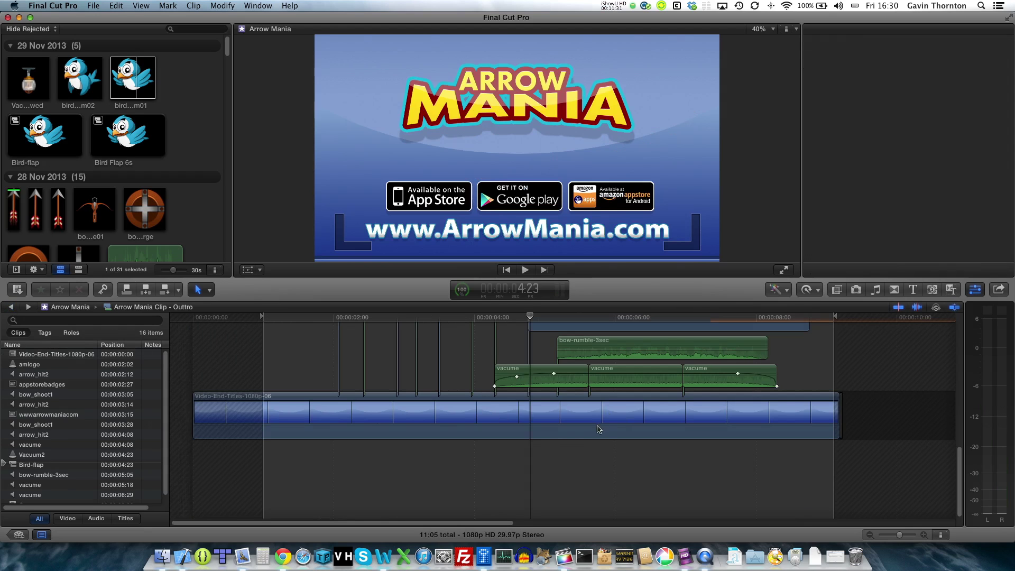
key("super+4")
scroll(701, 423, "up", 5)
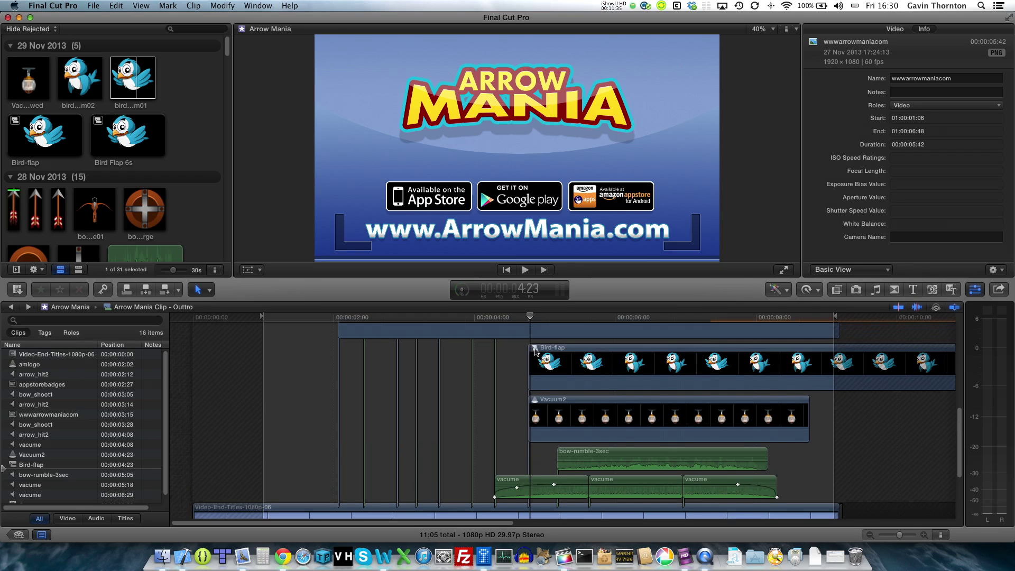
double_click(535, 351)
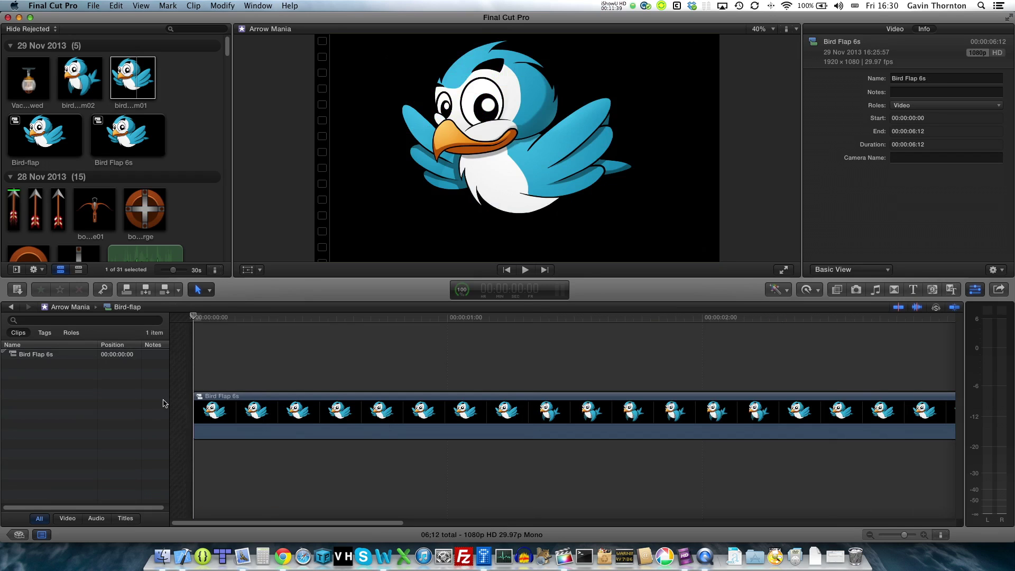
double_click(206, 435)
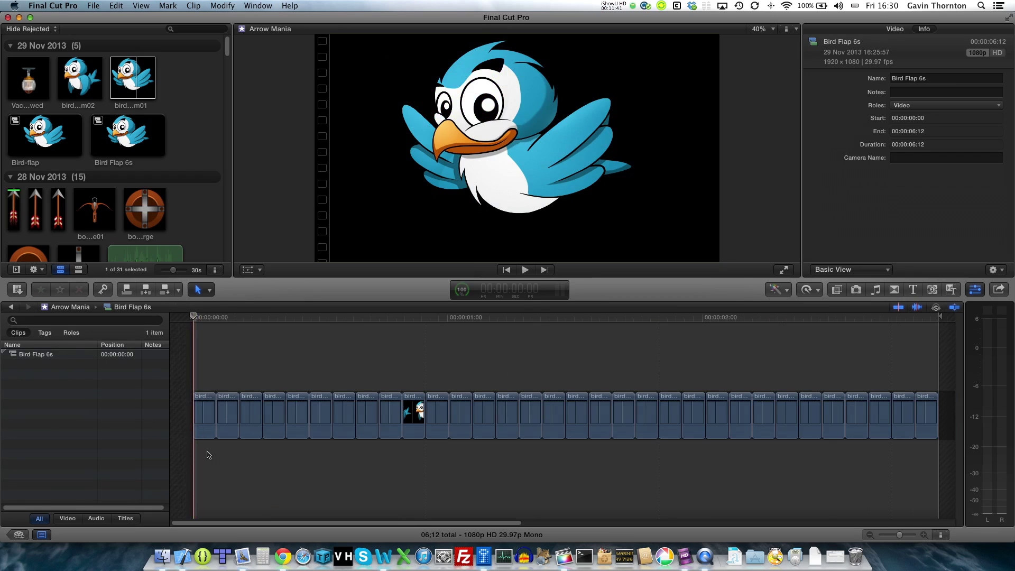
left_click(356, 410)
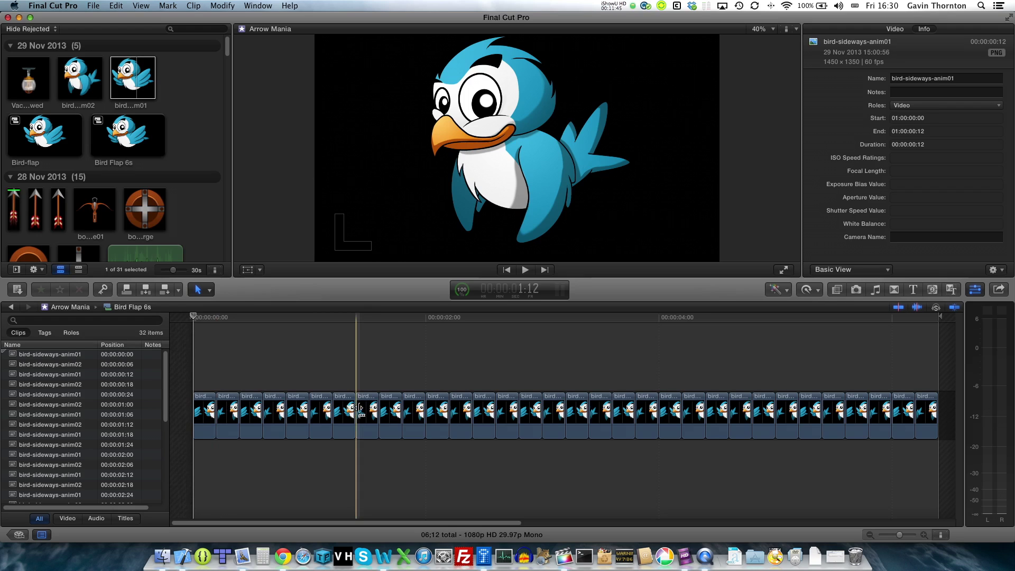
- Give all 32 bird frames a 00:08 duration, shortening the loop to 04;08, and play it
left_click(207, 402)
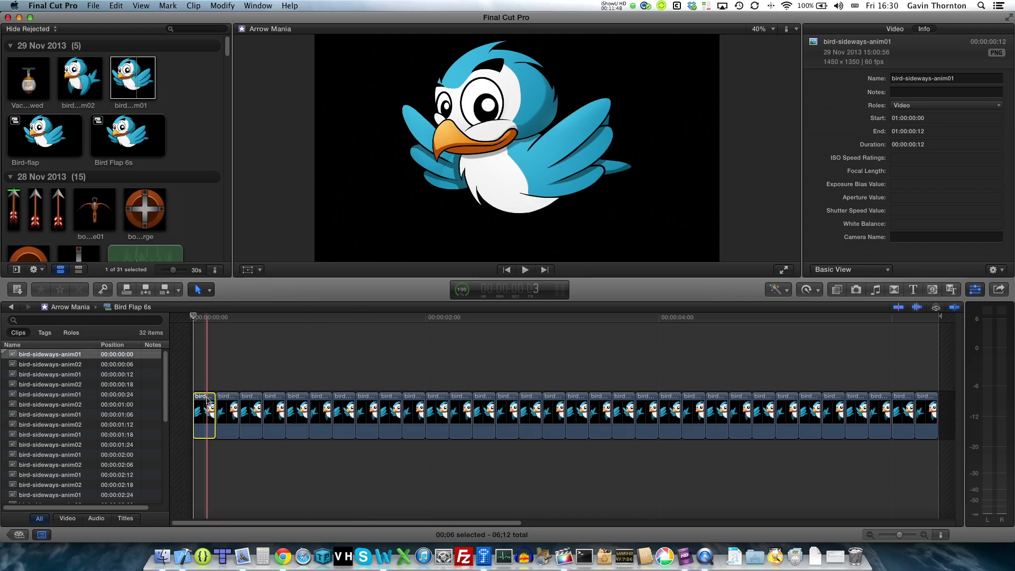
left_click(926, 402, "shift")
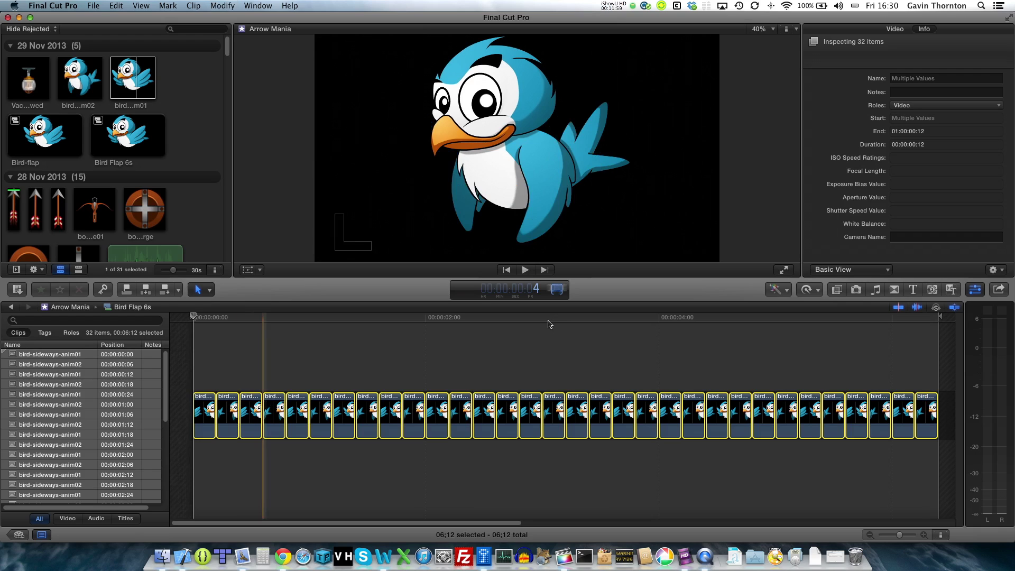
key("Return")
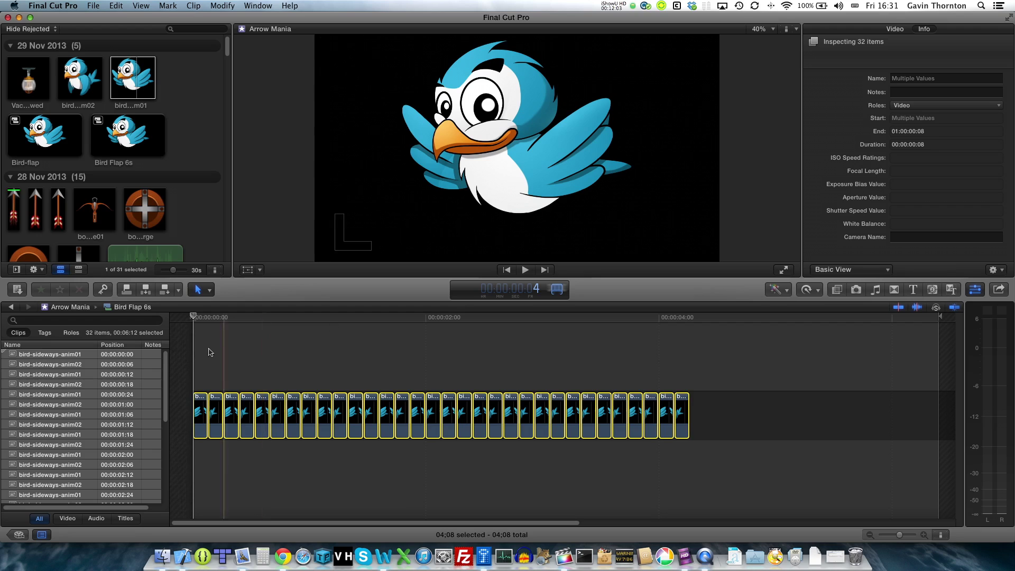
key("space")
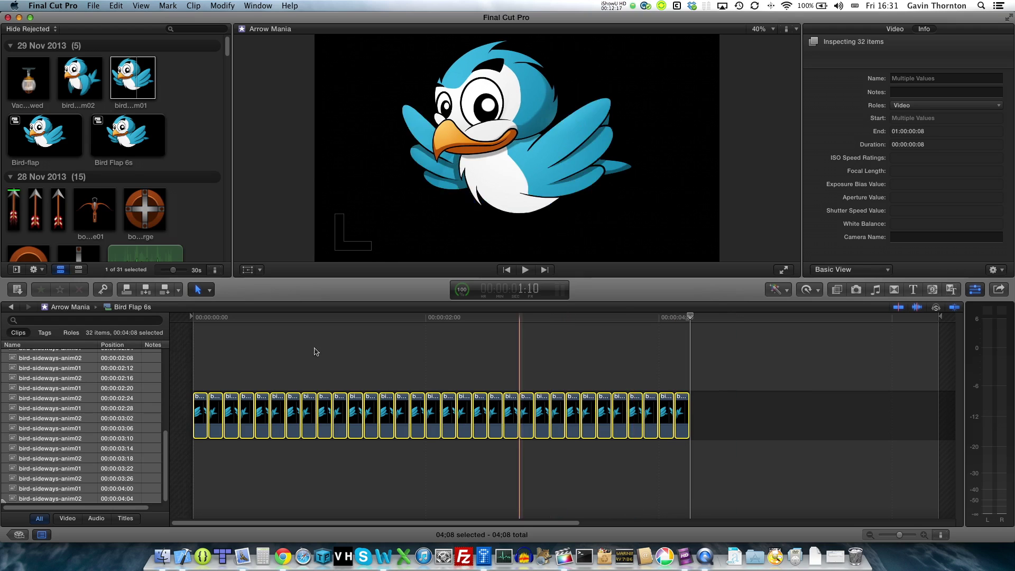
left_click(12, 308)
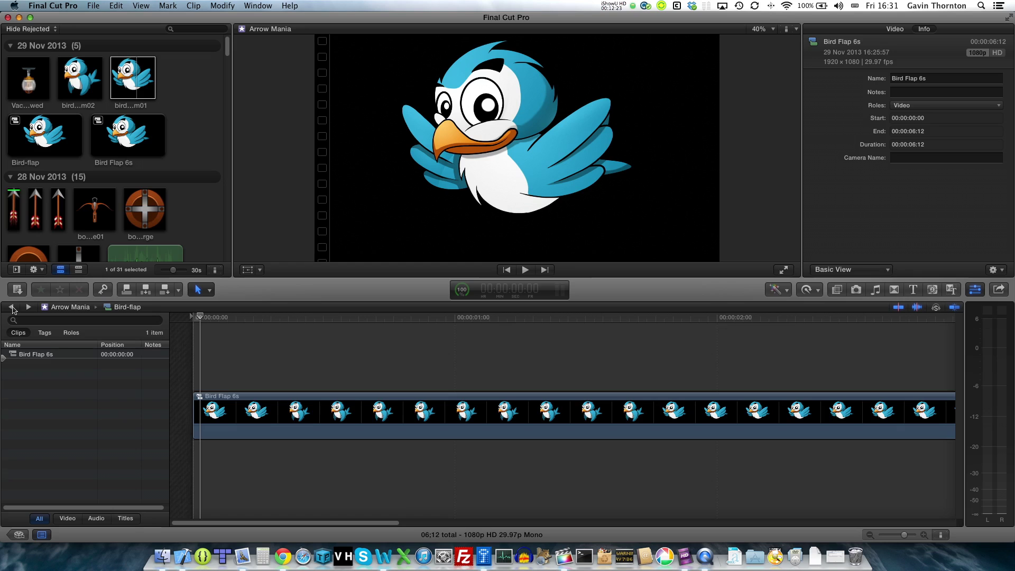
- Return to the Arrow Mania Clip - Outtro timeline and play back Bird-flap above Vacuum2
left_click(12, 308)
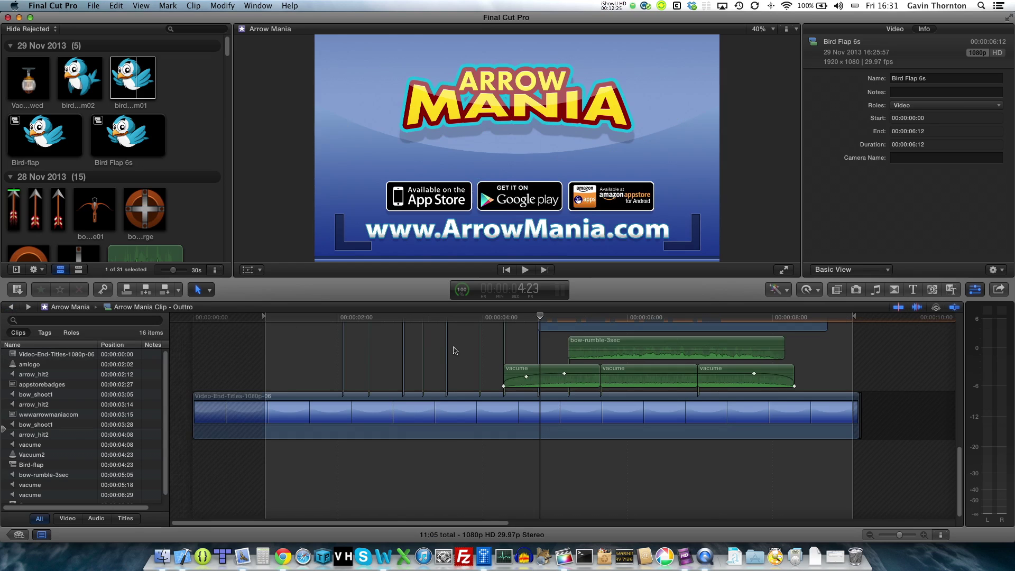
scroll(533, 364, "up", 5)
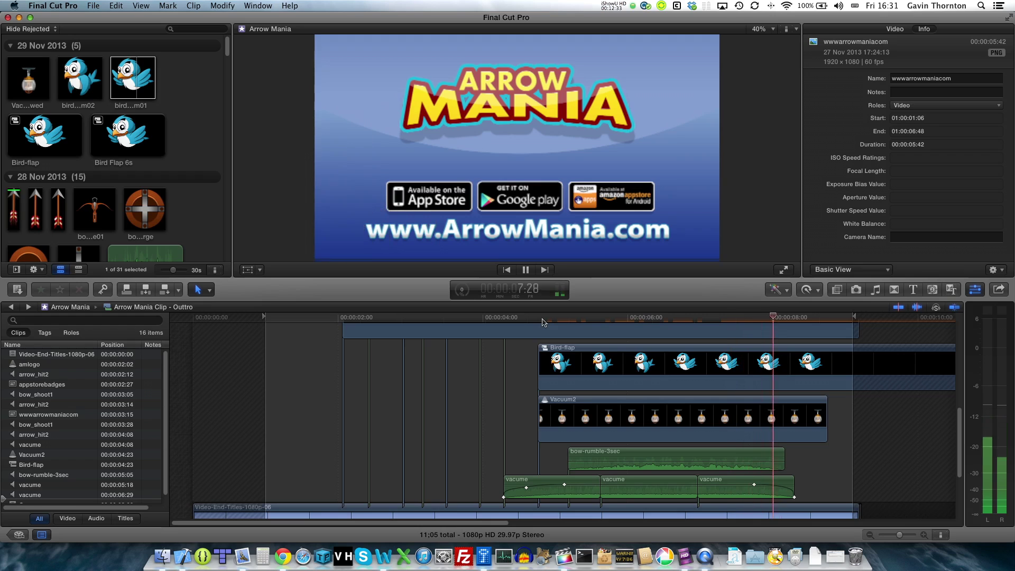
key("space")
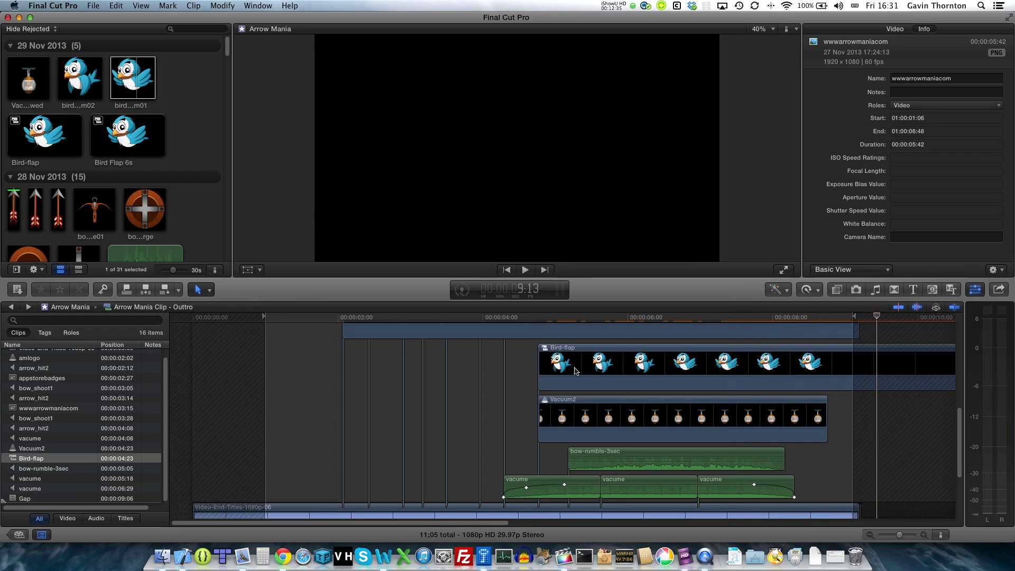